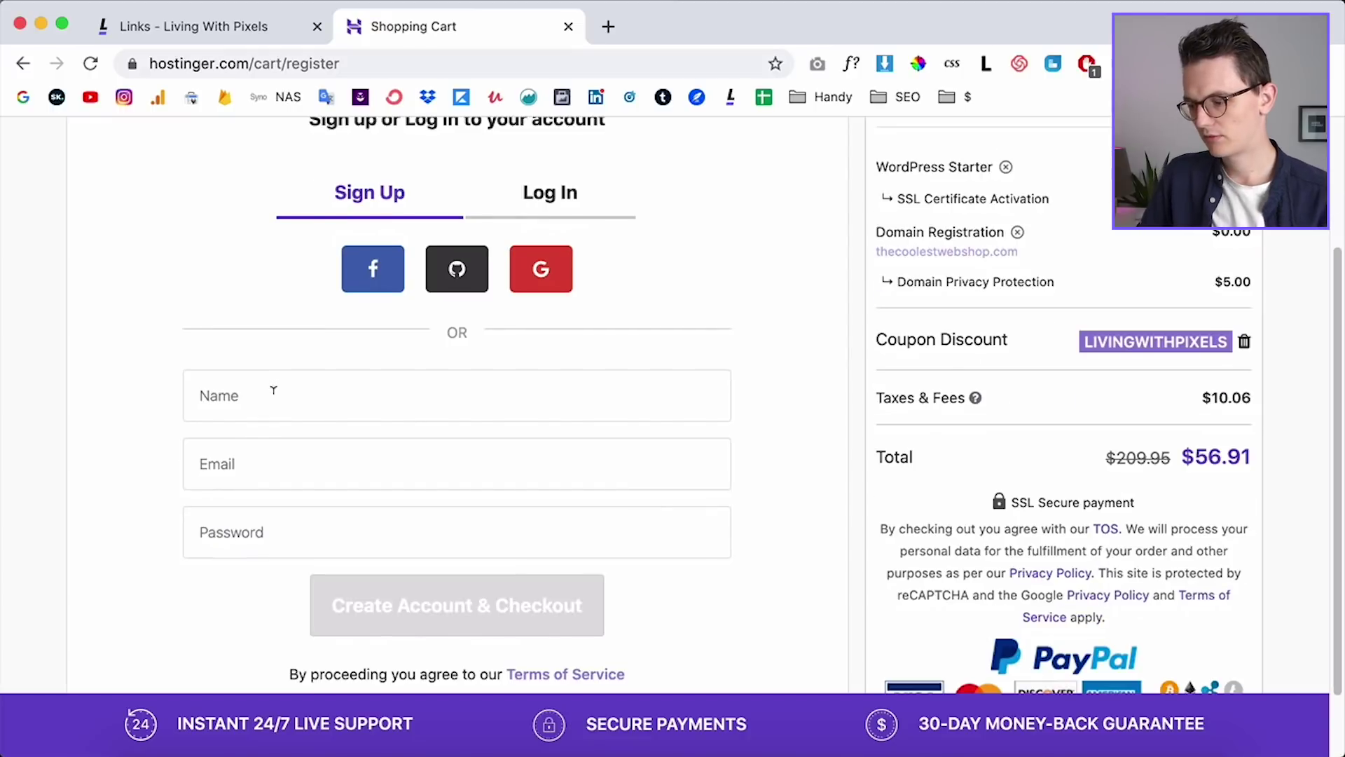
Step: Create the Hostinger account with autofilled name, email and password, then pay the order by card
{"action": "left_click", "coordinate": [271, 390]}
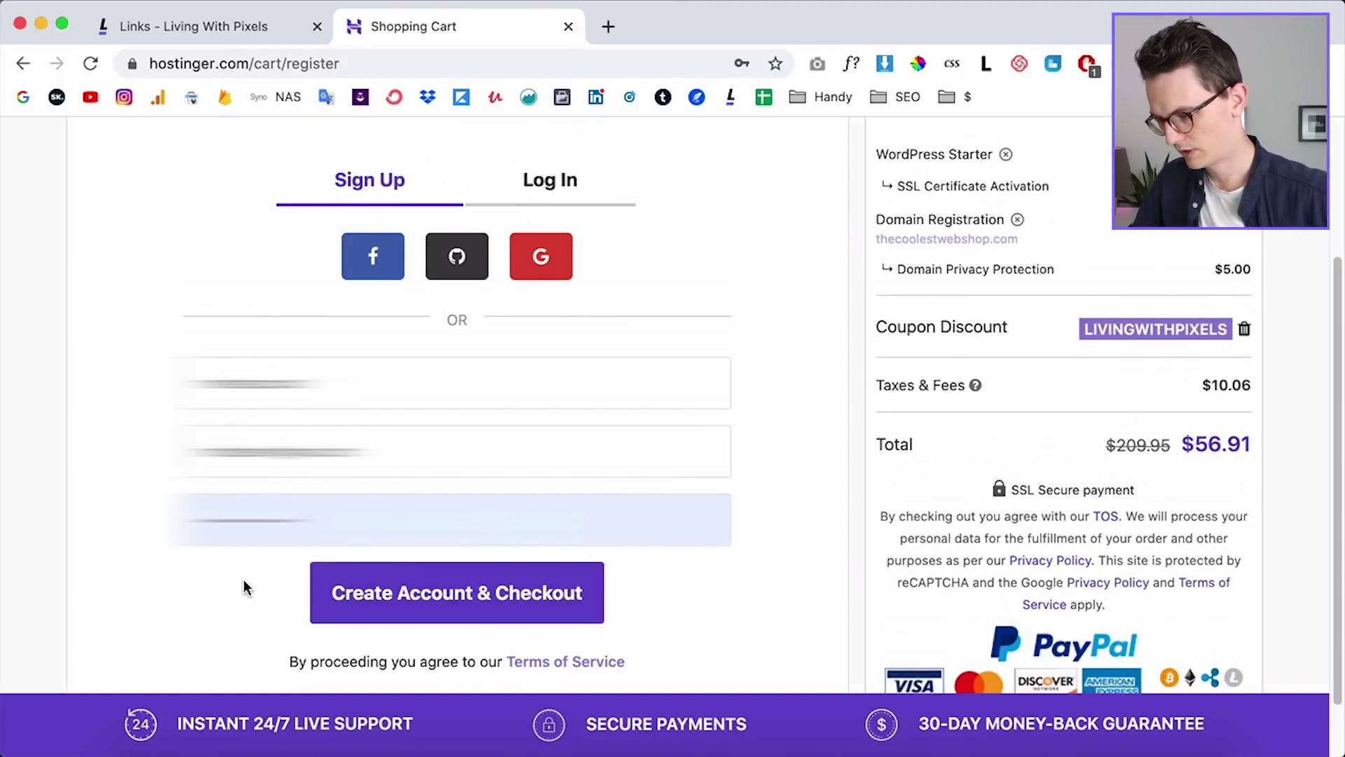
{"action": "left_click", "coordinate": [561, 600]}
{"action": "left_click", "coordinate": [762, 286]}
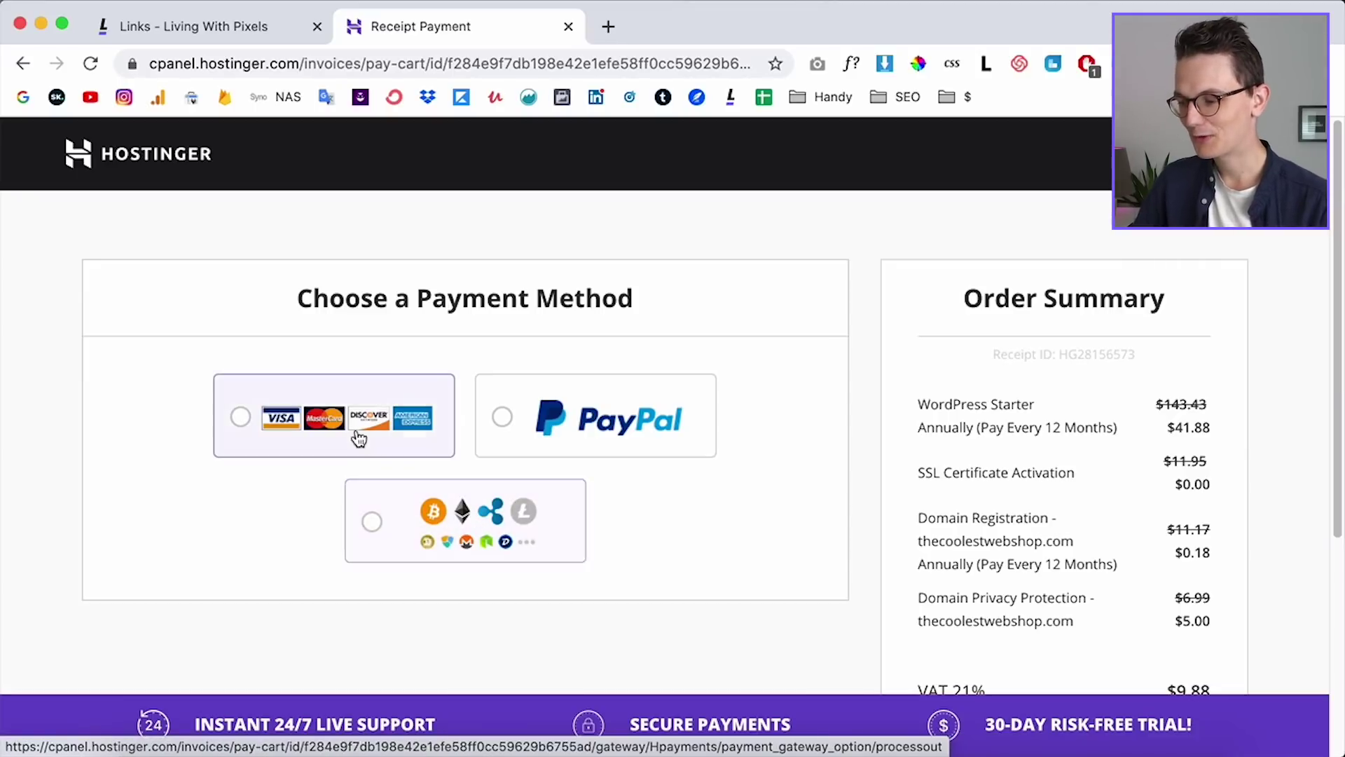
{"action": "left_click", "coordinate": [253, 422]}
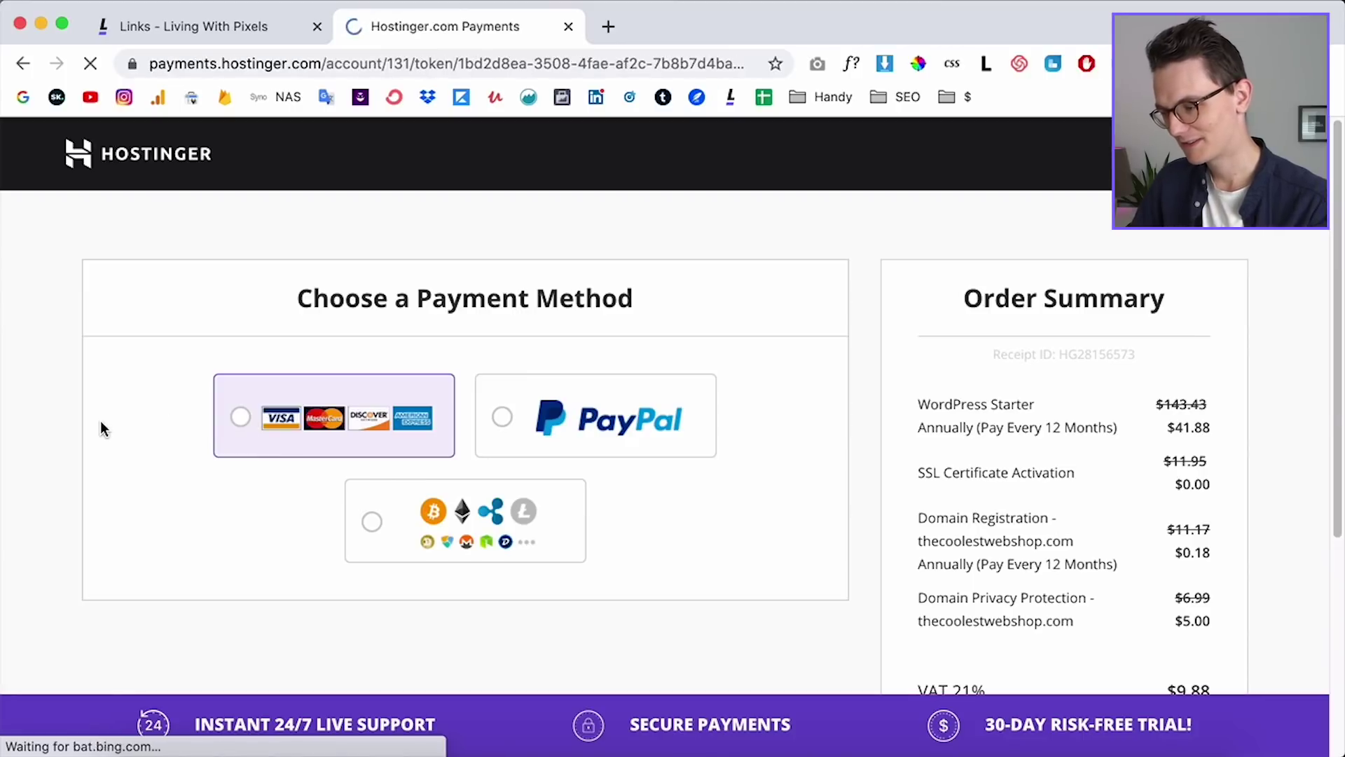
{"action": "scroll", "coordinate": [1161, 420], "scroll_direction": "down", "scroll_amount": 2}
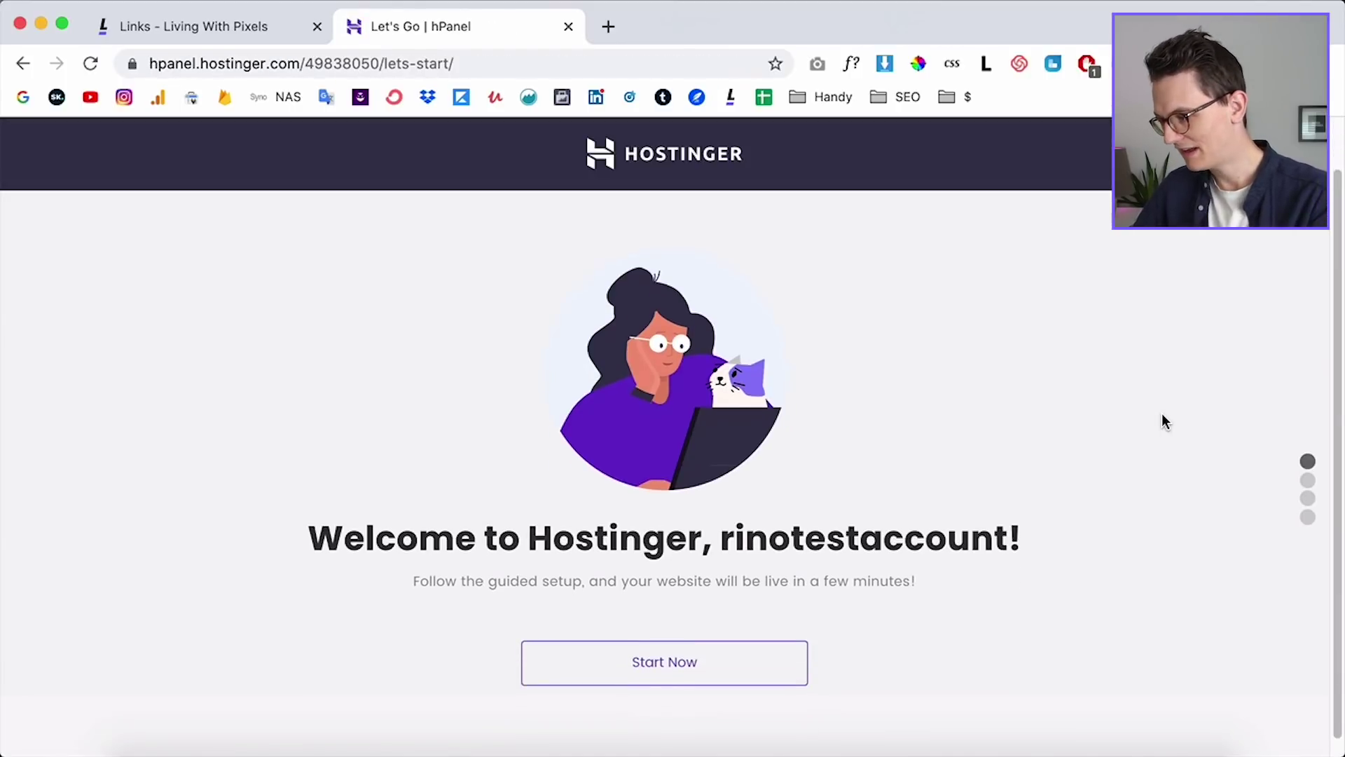
Step: Start the guided setup, choose thecoolestwebshop.com and submit the domain owner's contact details
{"action": "left_click", "coordinate": [666, 645]}
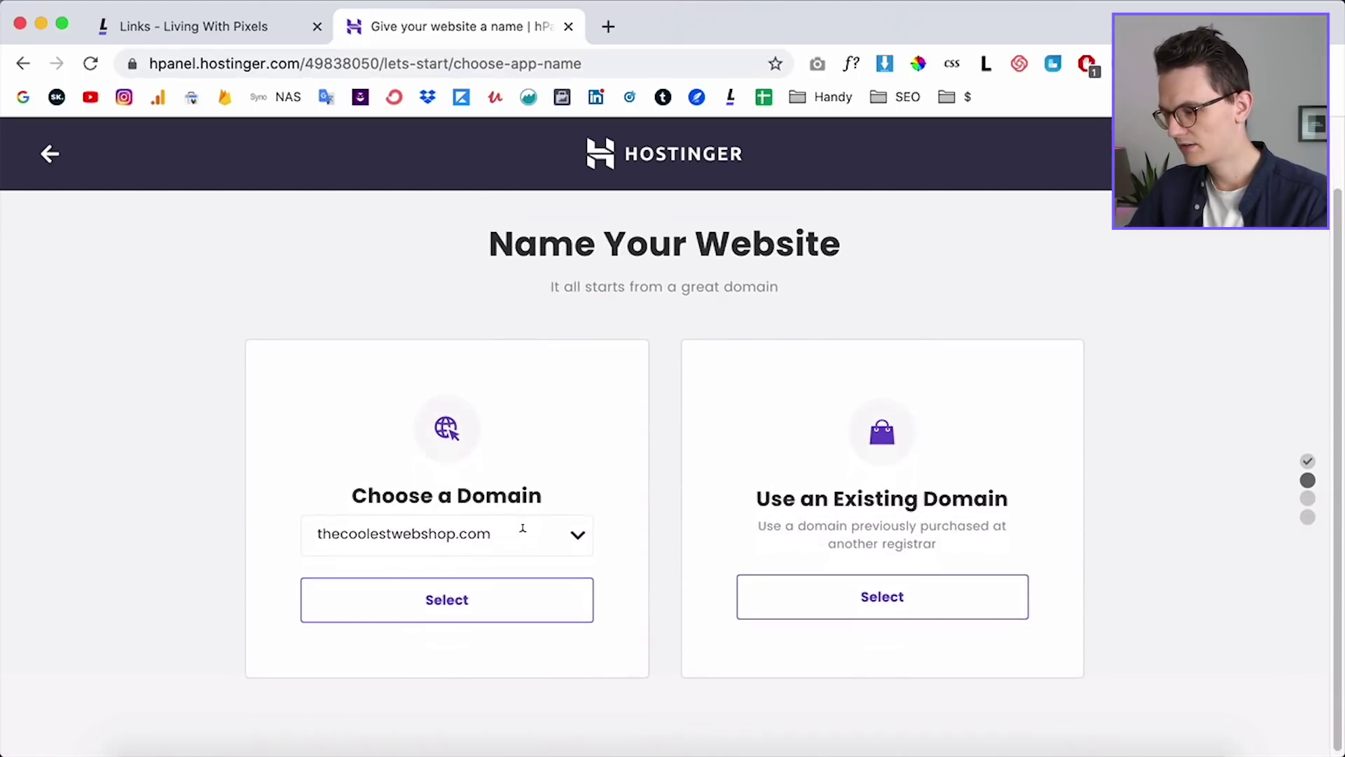
{"action": "left_click", "coordinate": [474, 614]}
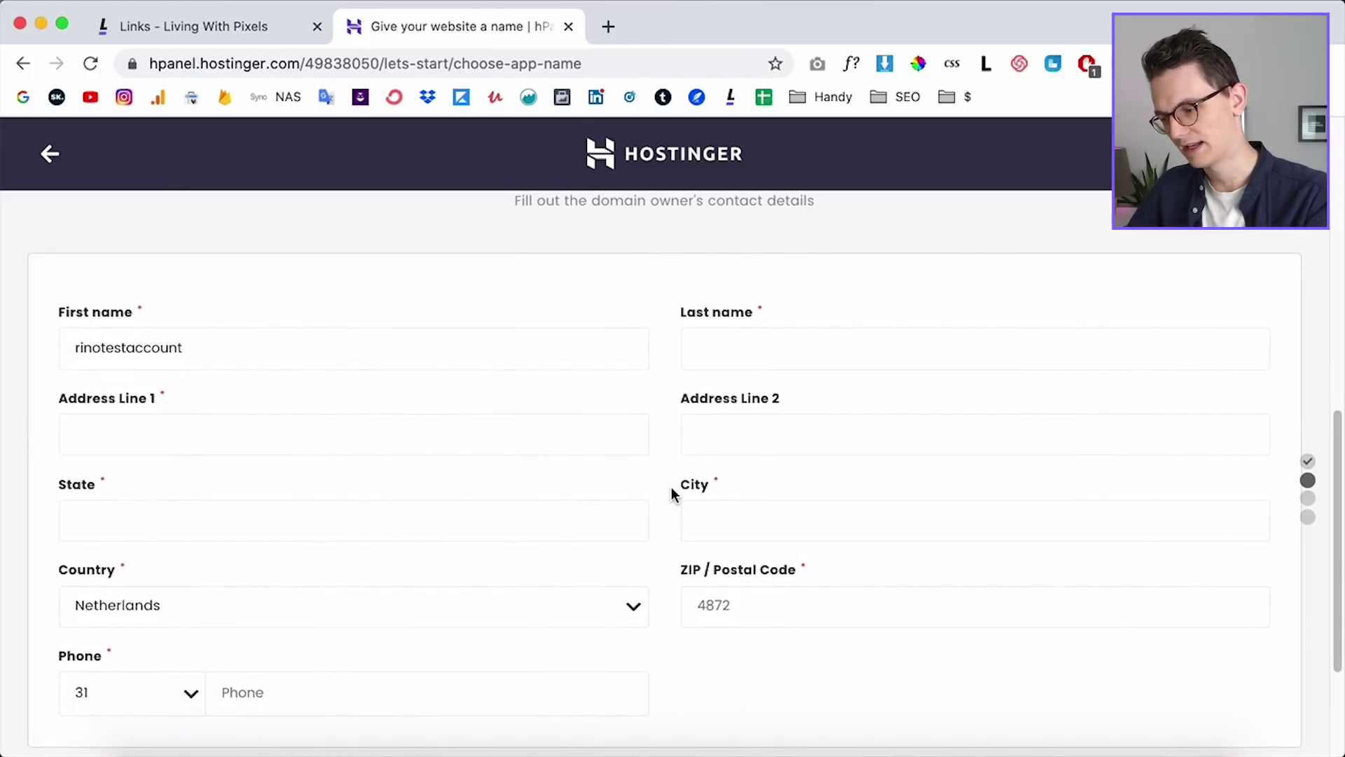
{"action": "scroll", "coordinate": [671, 486], "scroll_direction": "down", "scroll_amount": 1}
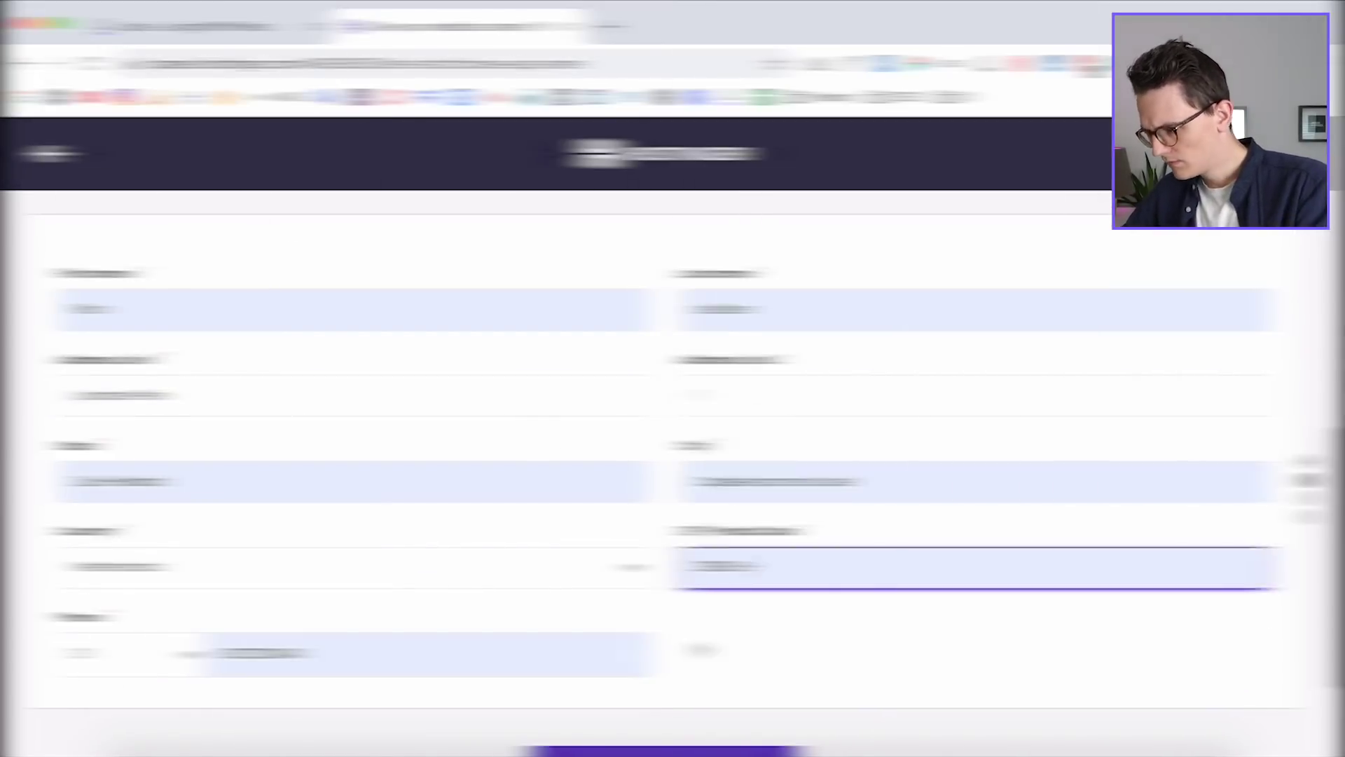
{"action": "left_click", "coordinate": [672, 690]}
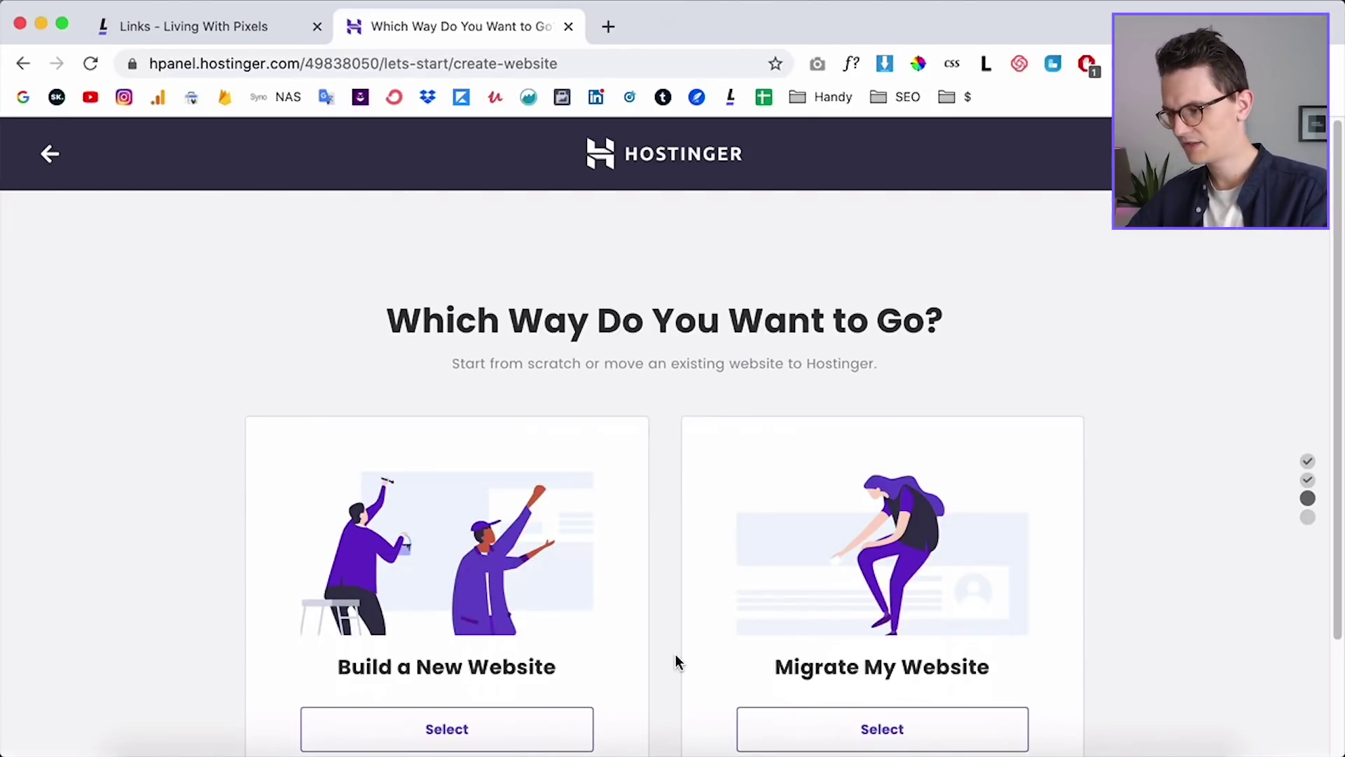
{"action": "scroll", "coordinate": [676, 662], "scroll_direction": "down", "scroll_amount": 1}
{"action": "scroll", "coordinate": [676, 662], "scroll_direction": "down", "scroll_amount": 2}
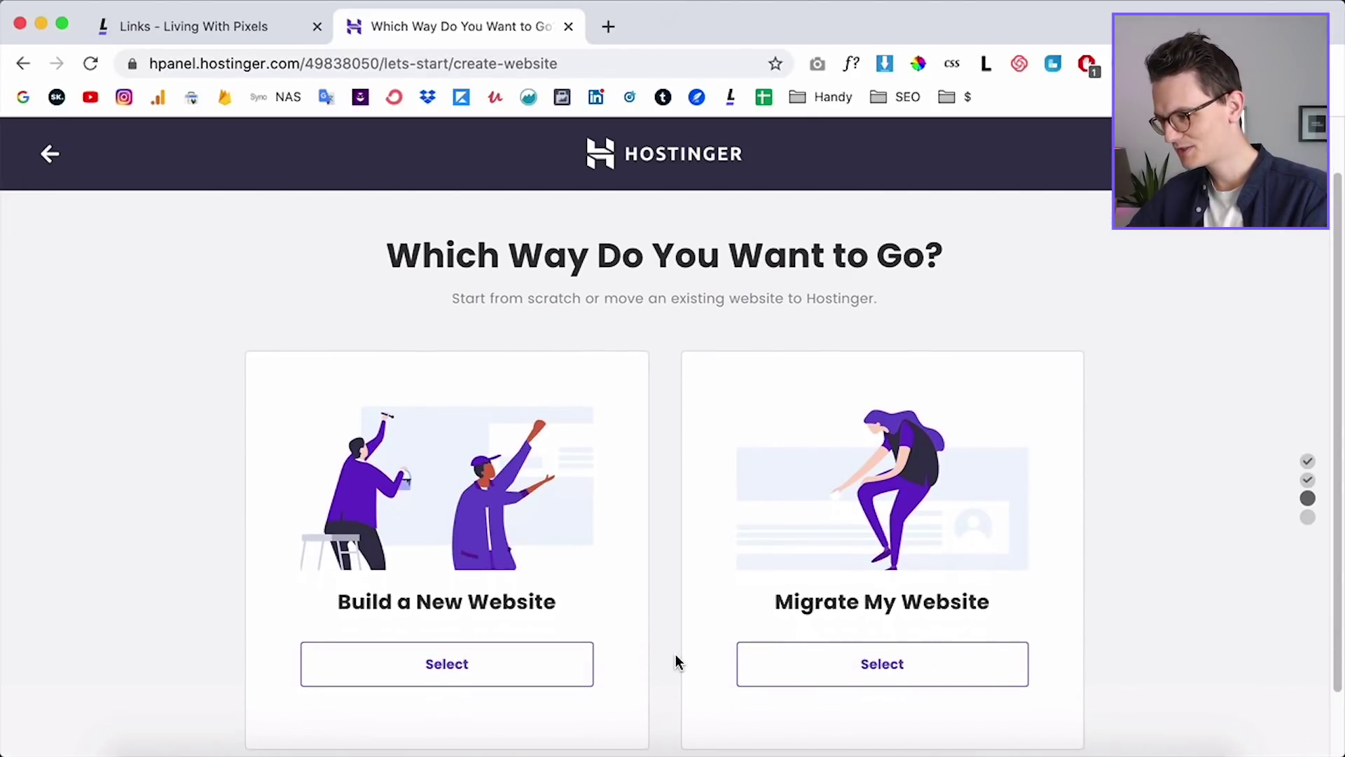
{"action": "scroll", "coordinate": [676, 662], "scroll_direction": "down", "scroll_amount": 2}
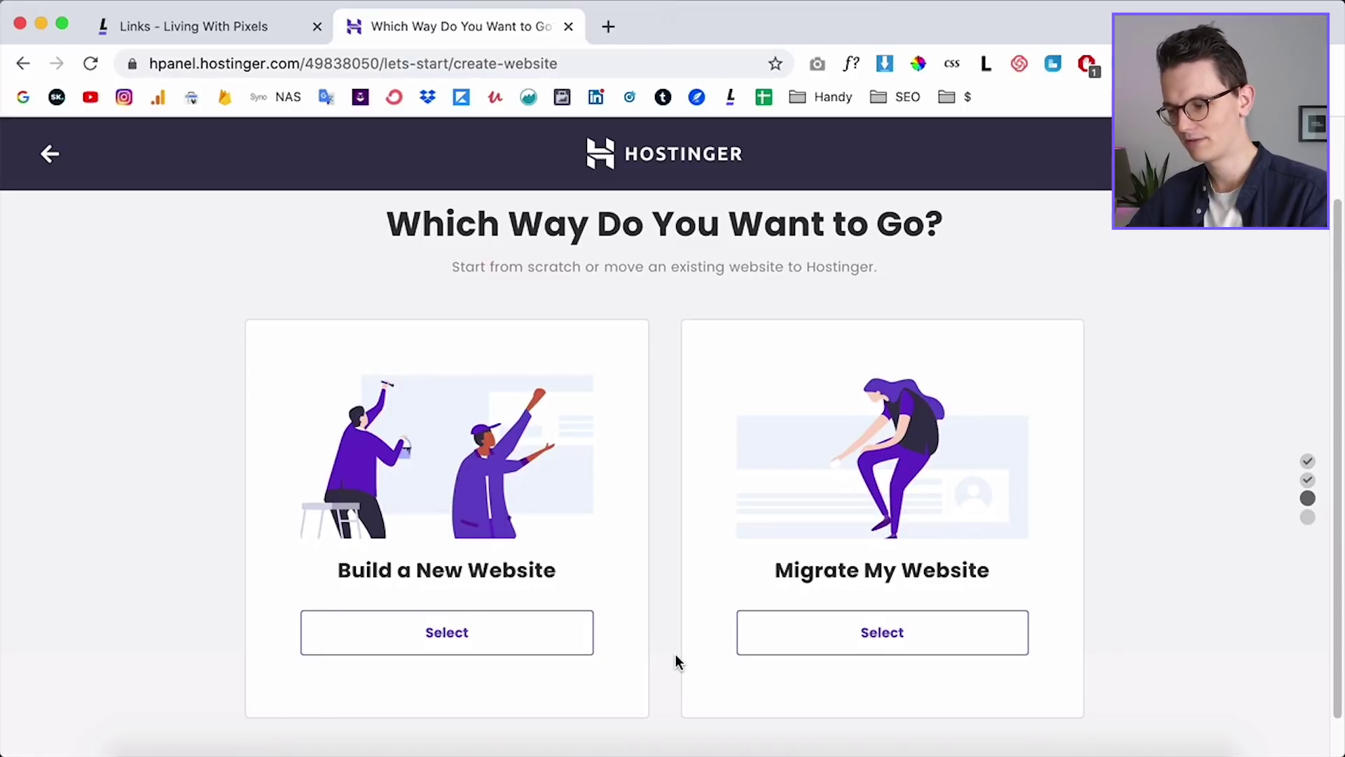
Step: Build a new WordPress website and enter the admin email and password
{"action": "left_click", "coordinate": [456, 637]}
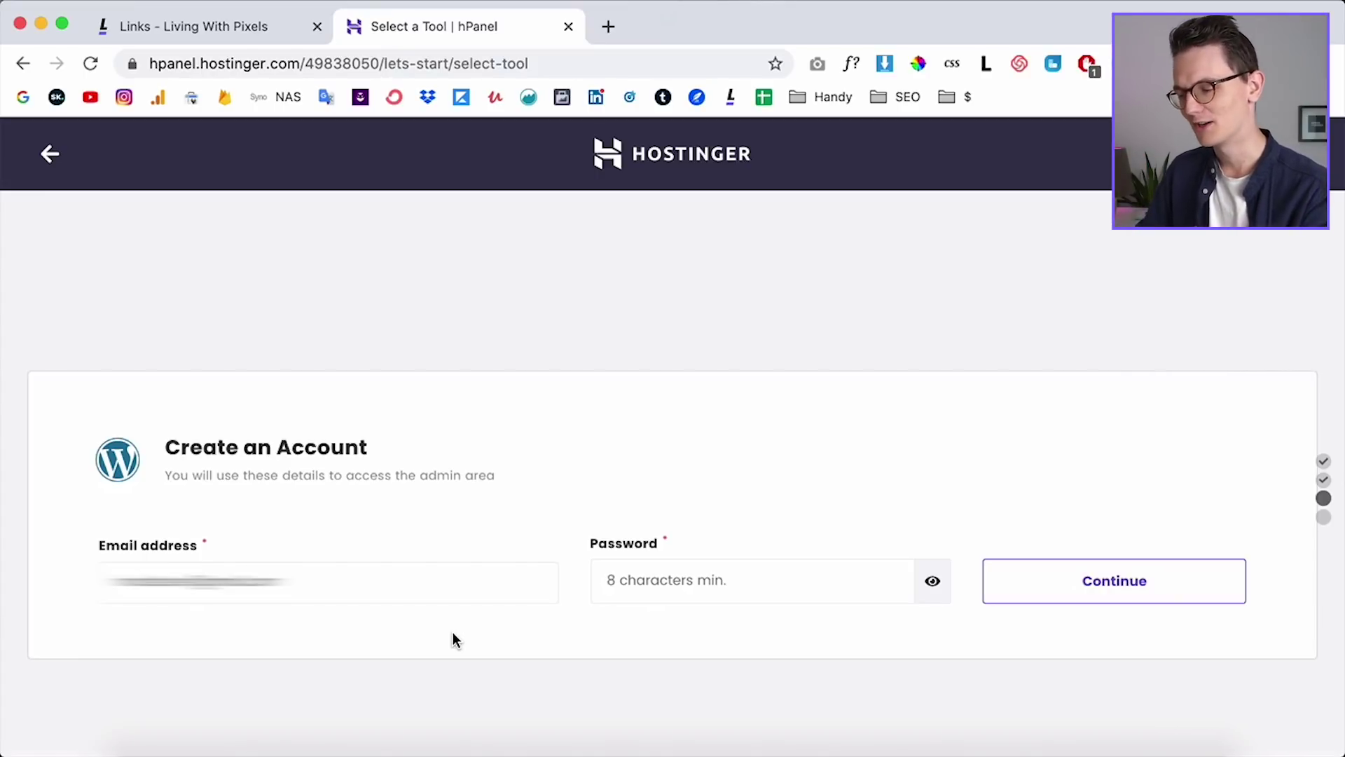
{"action": "left_click", "coordinate": [639, 578]}
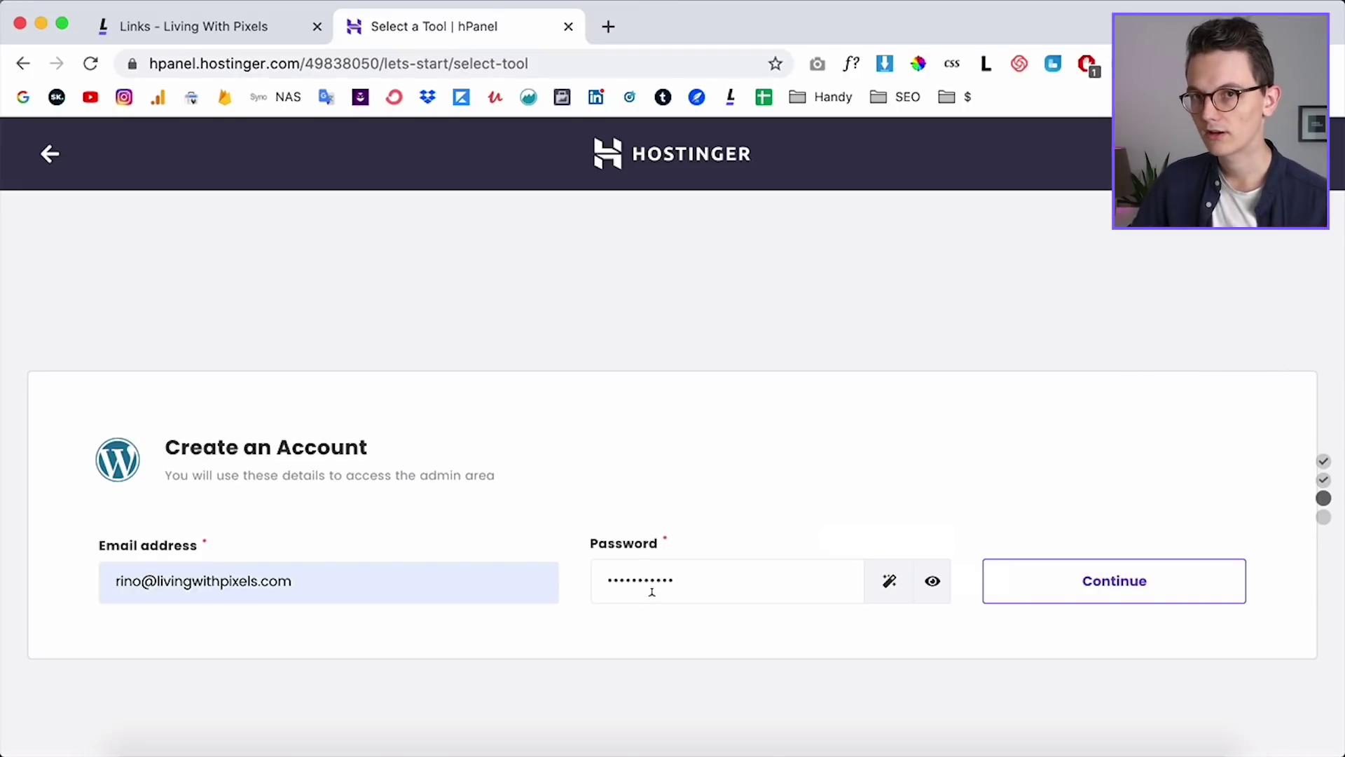
{"action": "left_click", "coordinate": [1124, 591]}
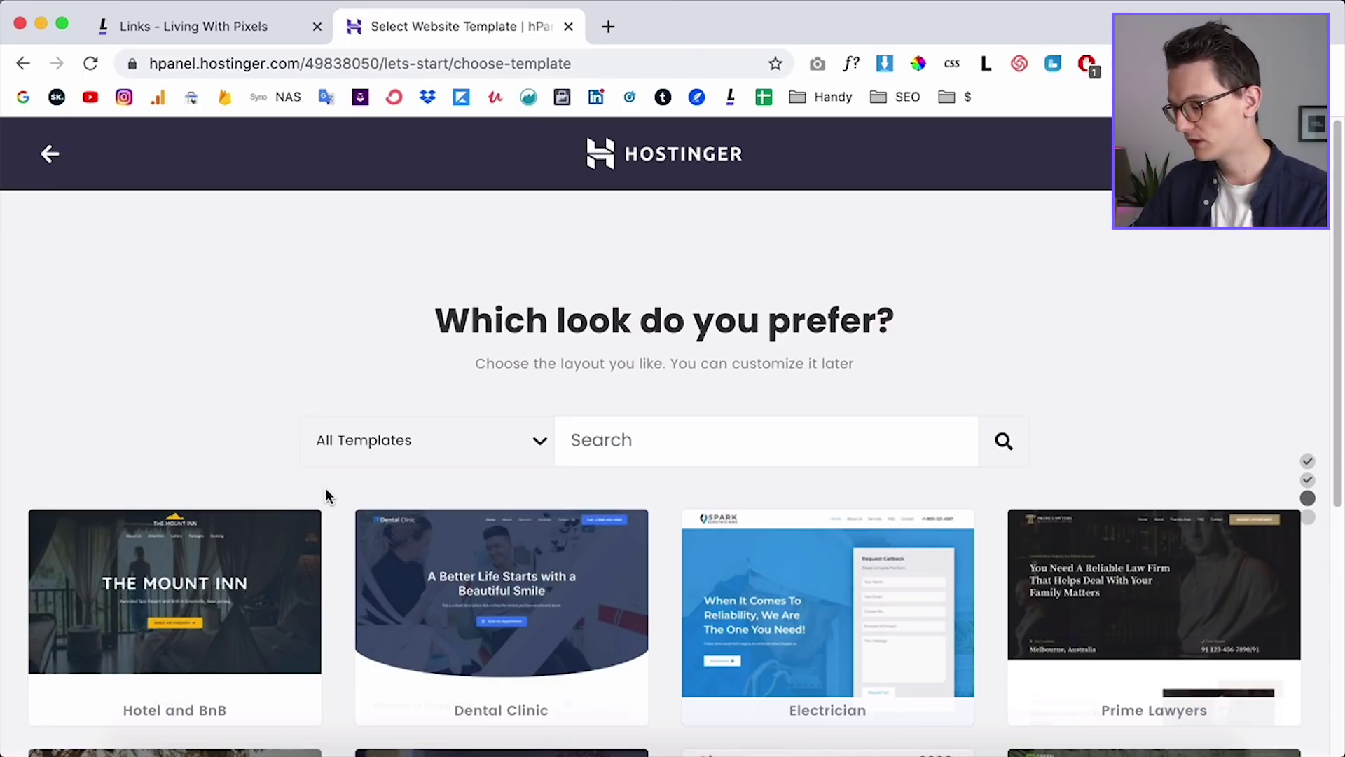
Step: Skip the template choice and finish setup for thecoolestwebshop.com hosted in Europe (Netherlands)
{"action": "scroll", "coordinate": [325, 487], "scroll_direction": "down", "scroll_amount": 6}
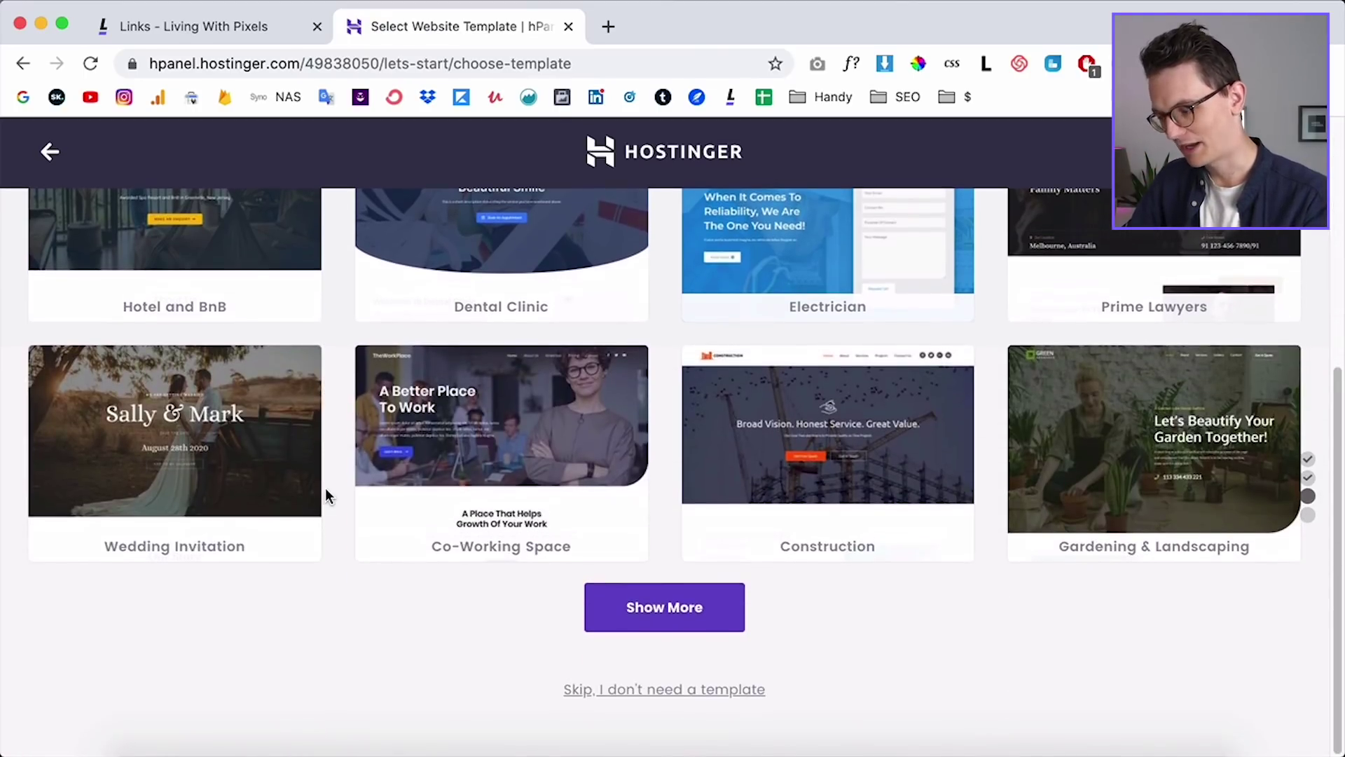
{"action": "left_click", "coordinate": [696, 692]}
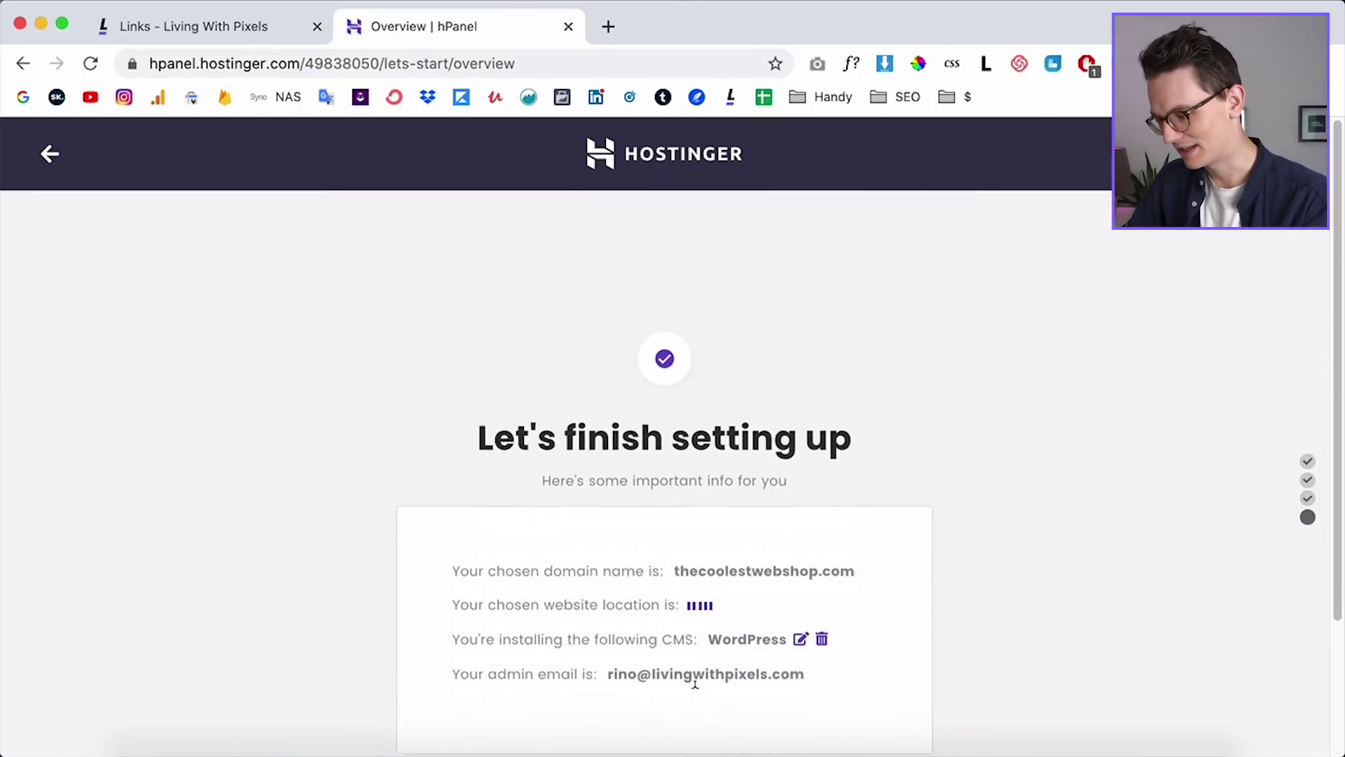
{"action": "scroll", "coordinate": [972, 544], "scroll_direction": "down", "scroll_amount": 3}
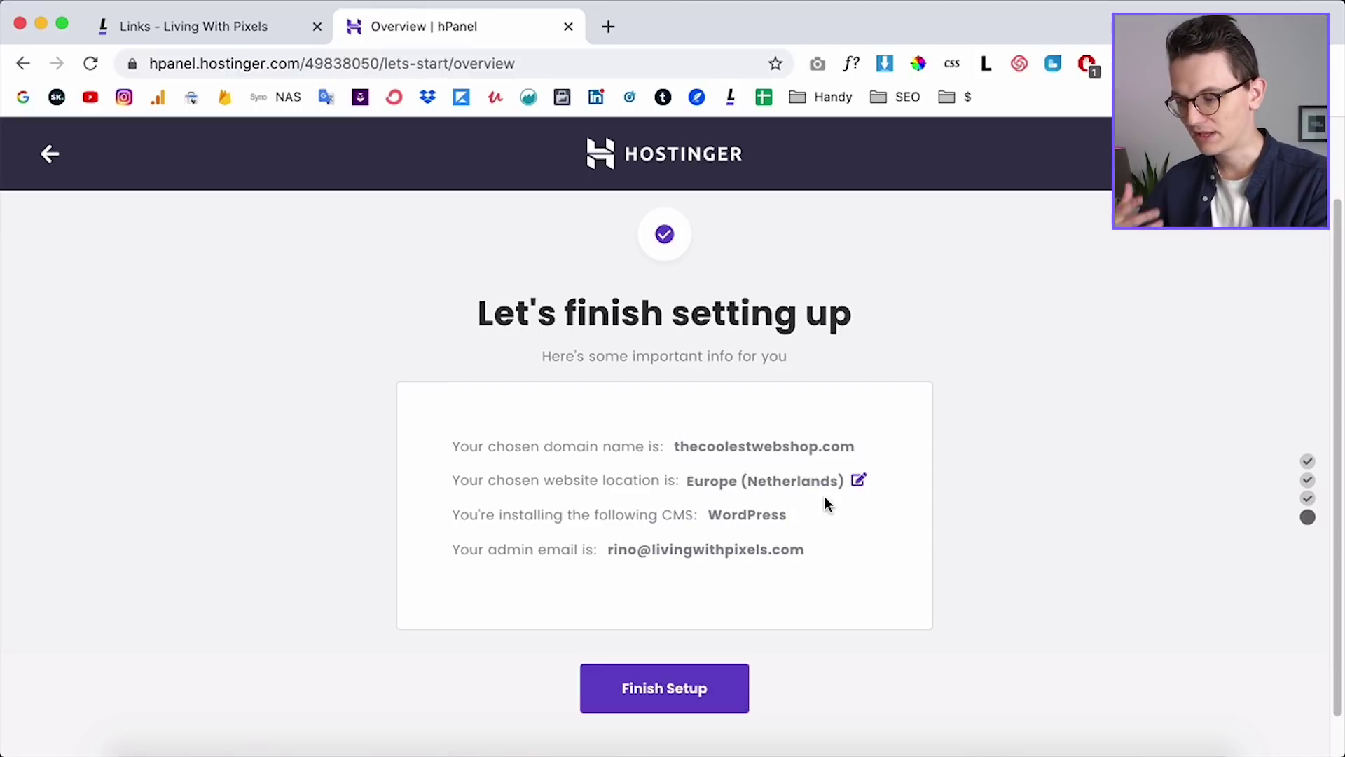
{"action": "left_click", "coordinate": [661, 692]}
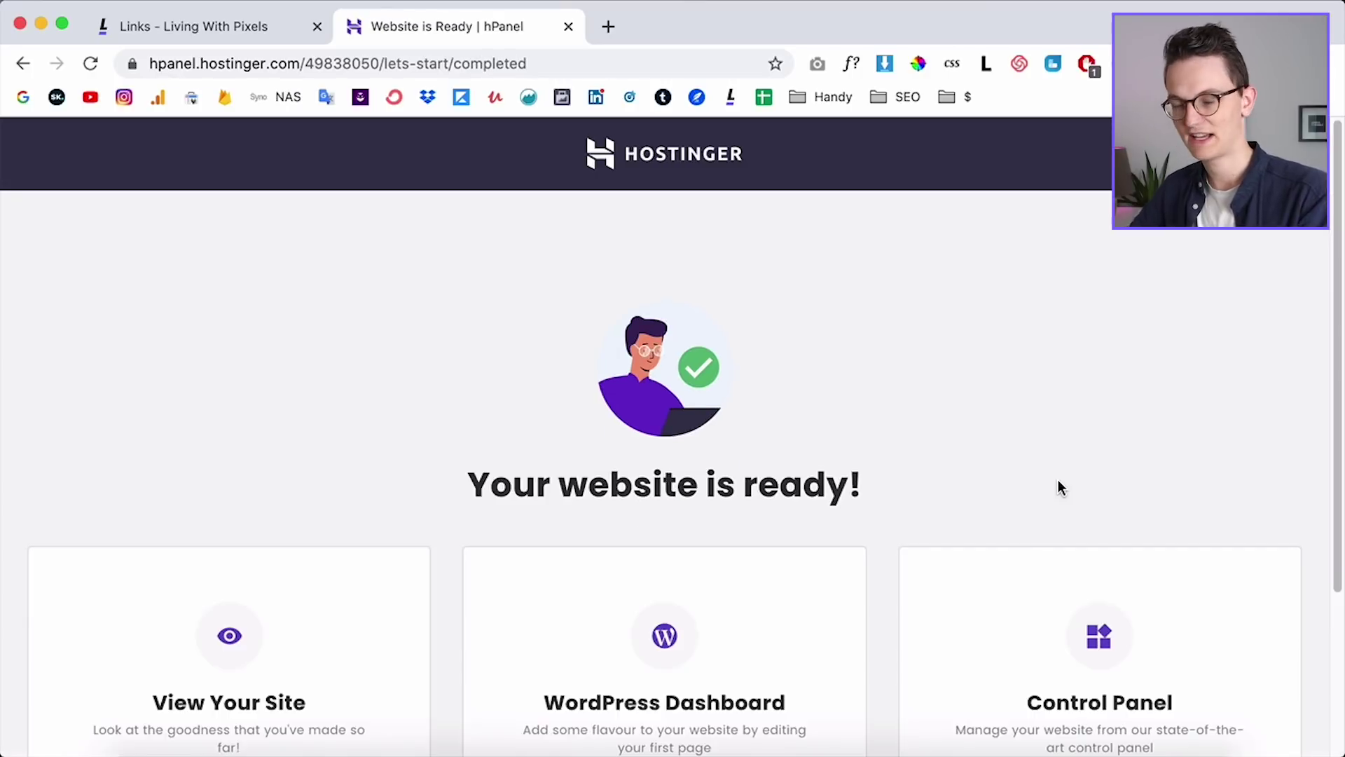
Step: Open Manage WordPress and Manage Site in new tabs, then view the WordPress dashboard
{"action": "scroll", "coordinate": [882, 532], "scroll_direction": "down", "scroll_amount": 3}
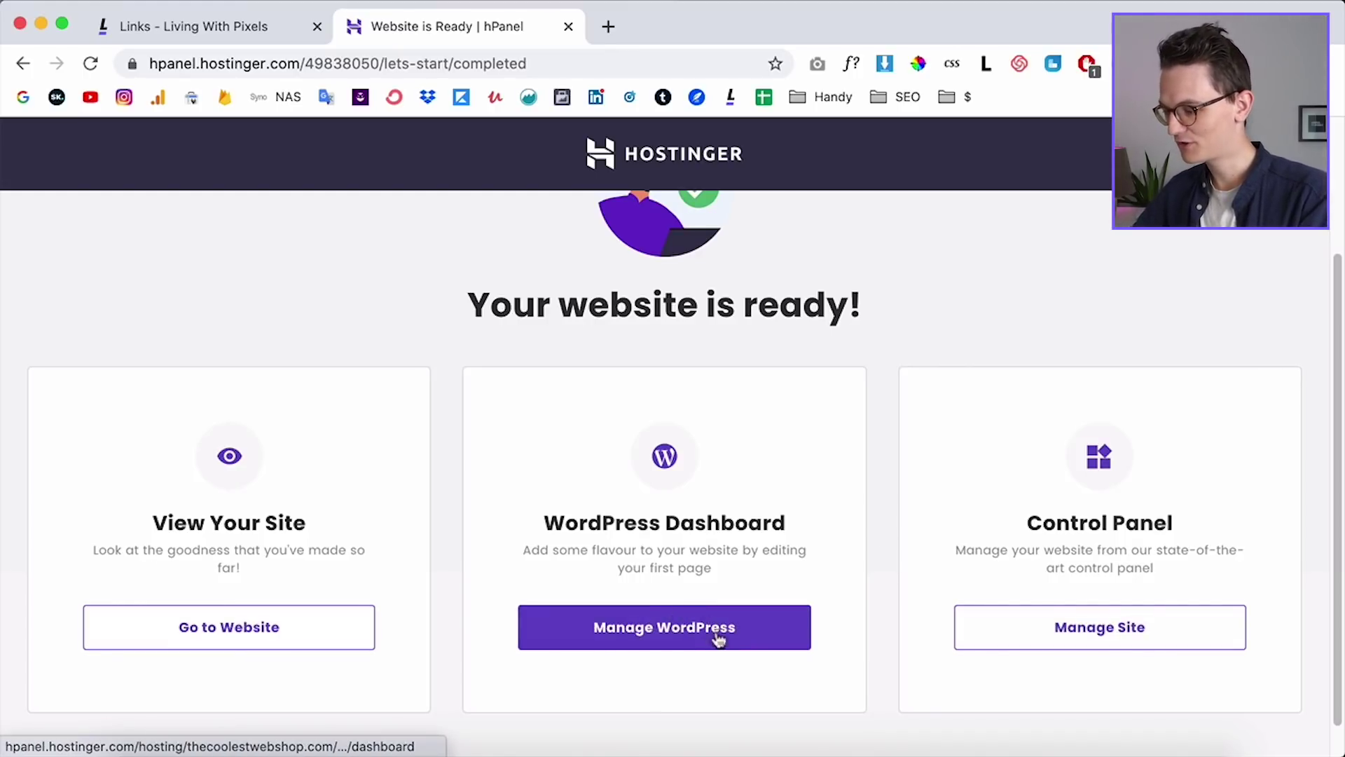
{"action": "left_click", "coordinate": [670, 630]}
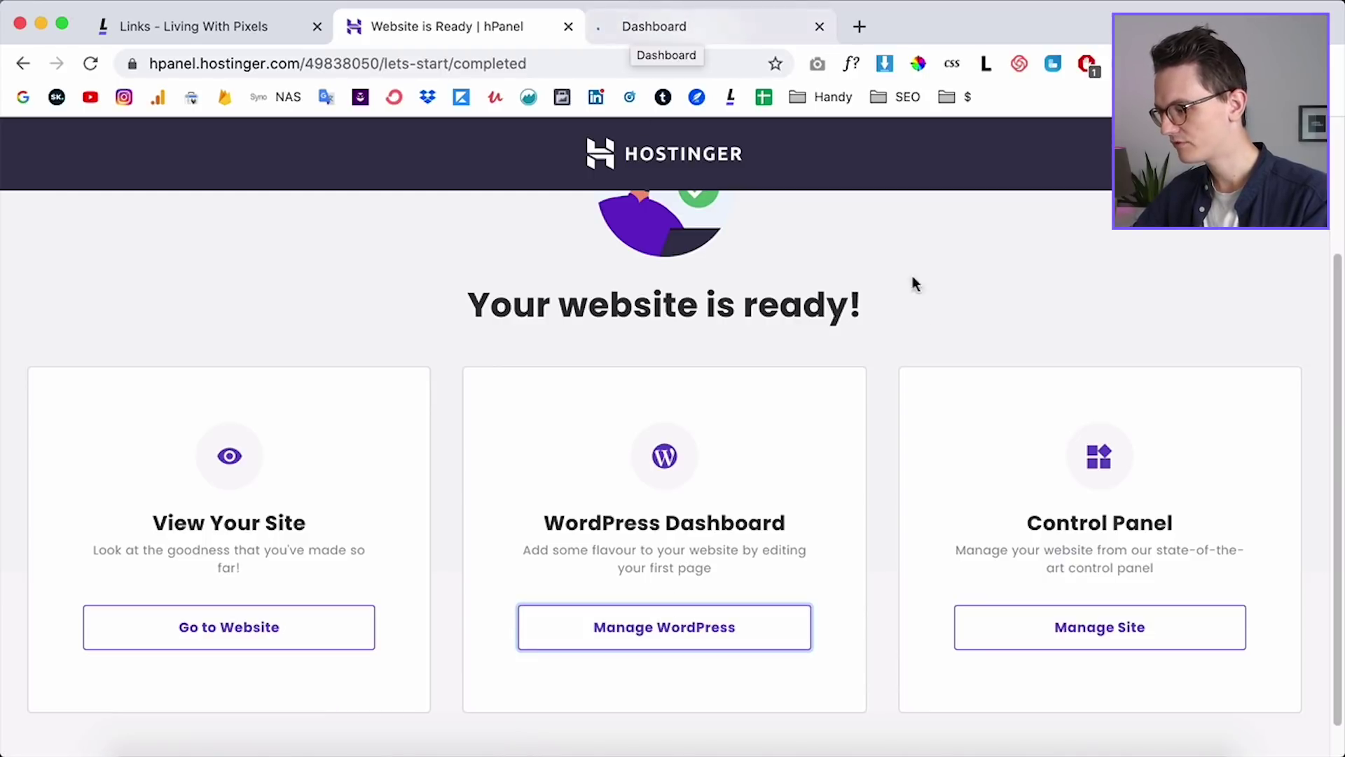
{"action": "left_click", "coordinate": [1113, 636]}
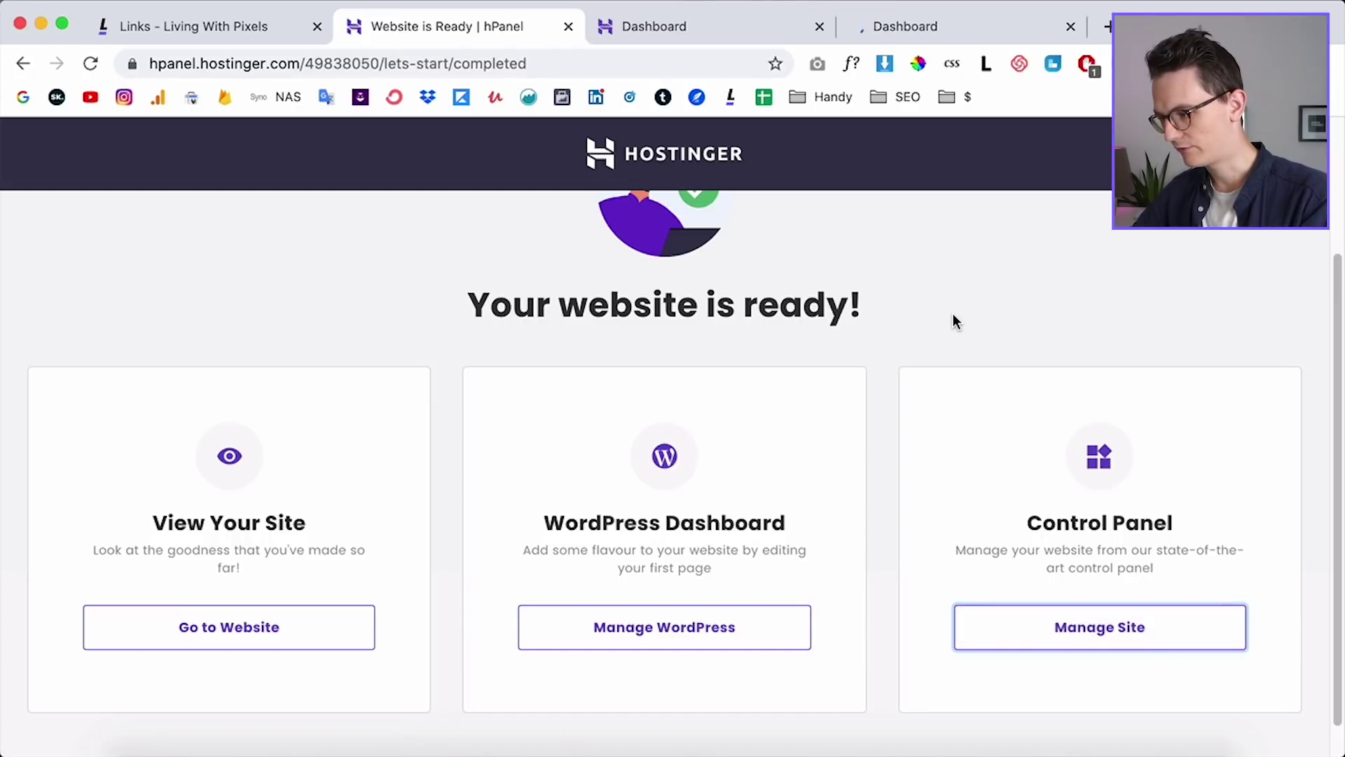
{"action": "left_click", "coordinate": [653, 23]}
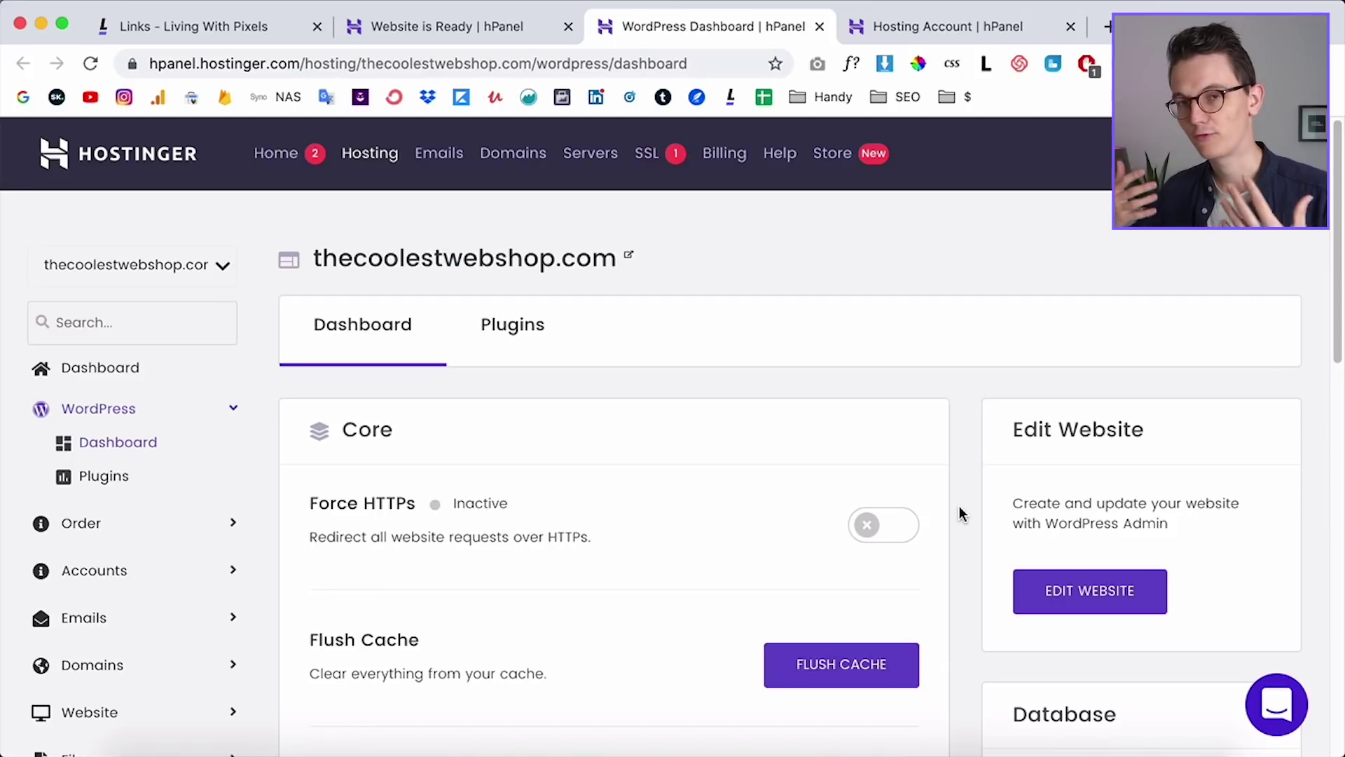
Step: Open WordPress Admin for thecoolestwebshop.com via Edit Website
{"action": "scroll", "coordinate": [960, 507], "scroll_direction": "down", "scroll_amount": 10}
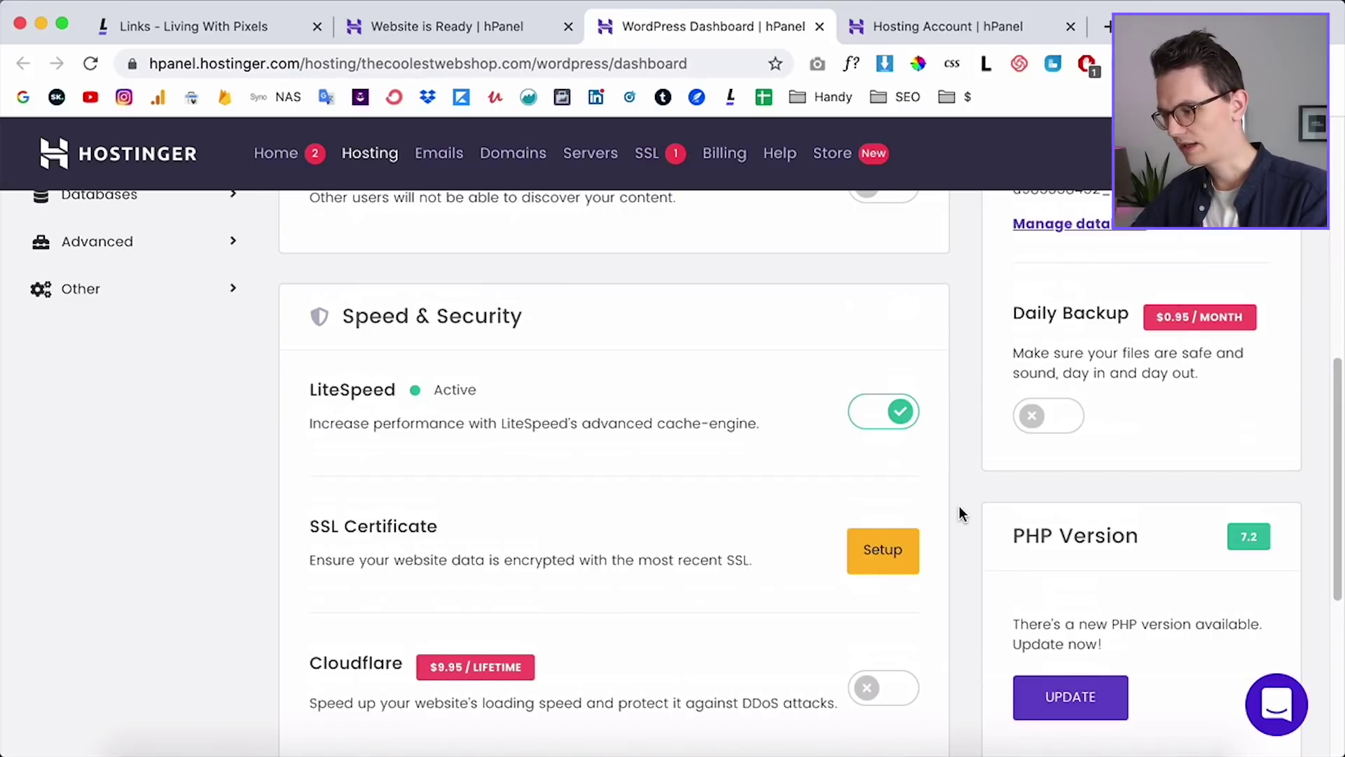
{"action": "scroll", "coordinate": [956, 491], "scroll_direction": "down", "scroll_amount": 1}
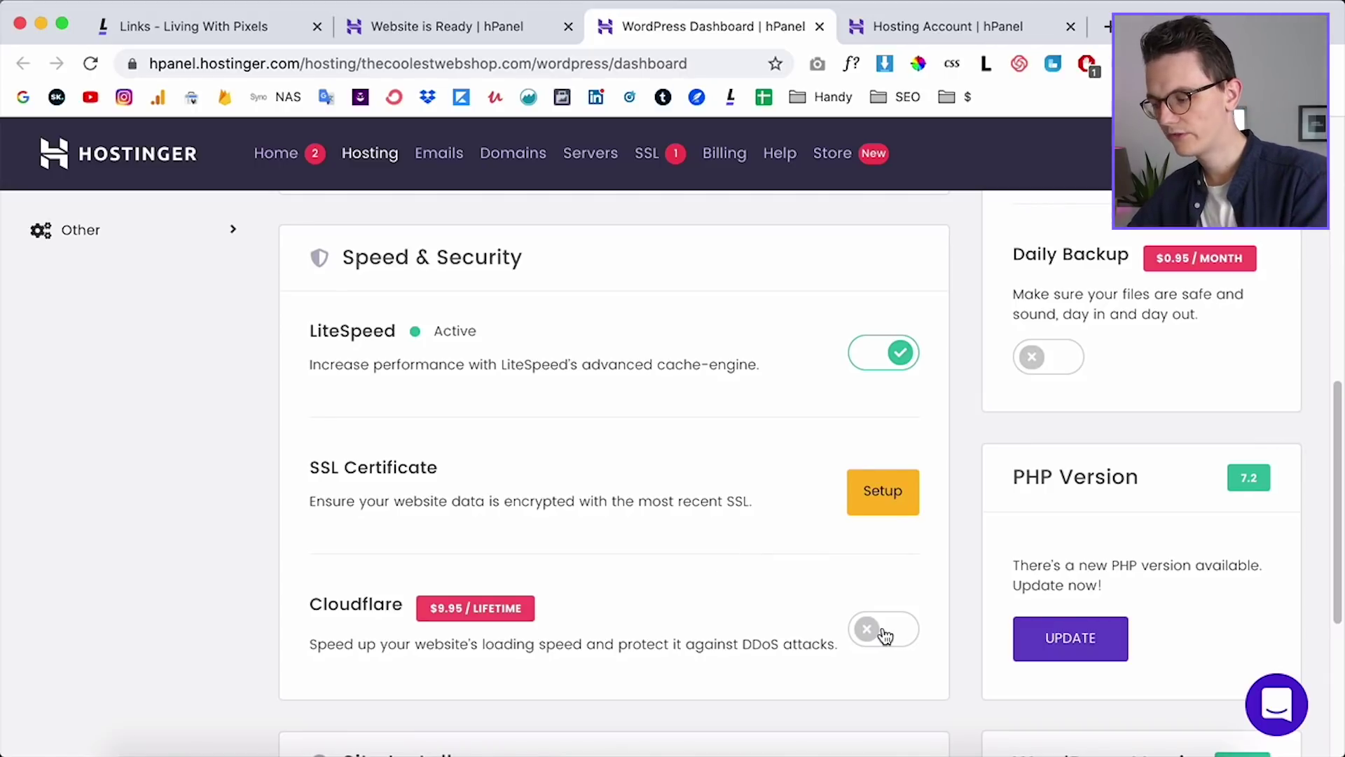
{"action": "scroll", "coordinate": [932, 633], "scroll_direction": "up", "scroll_amount": 10}
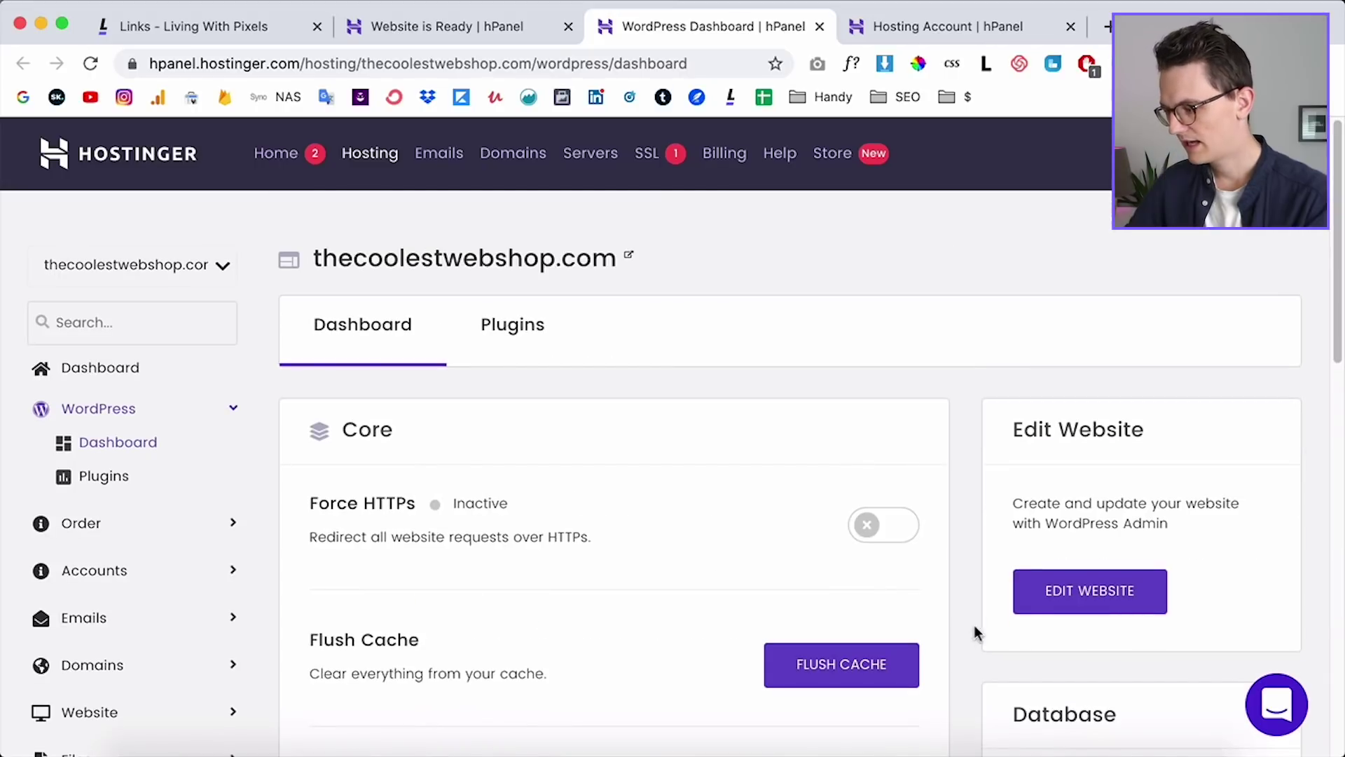
{"action": "left_click", "coordinate": [1088, 602]}
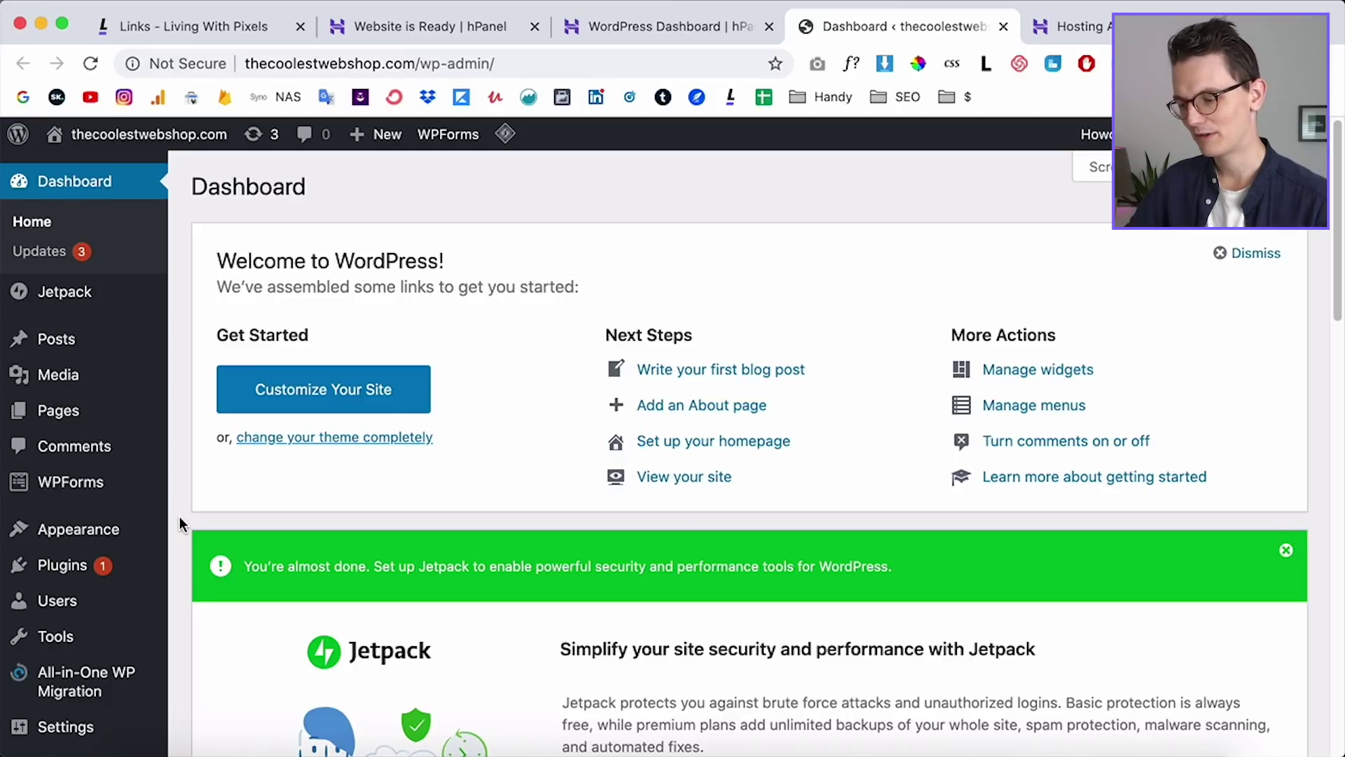
Step: Look over the WordPress admin dashboard, then return to the Hosting Account tab
{"action": "scroll", "coordinate": [179, 522], "scroll_direction": "down", "scroll_amount": 1}
{"action": "mouse_move", "coordinate": [56, 482]}
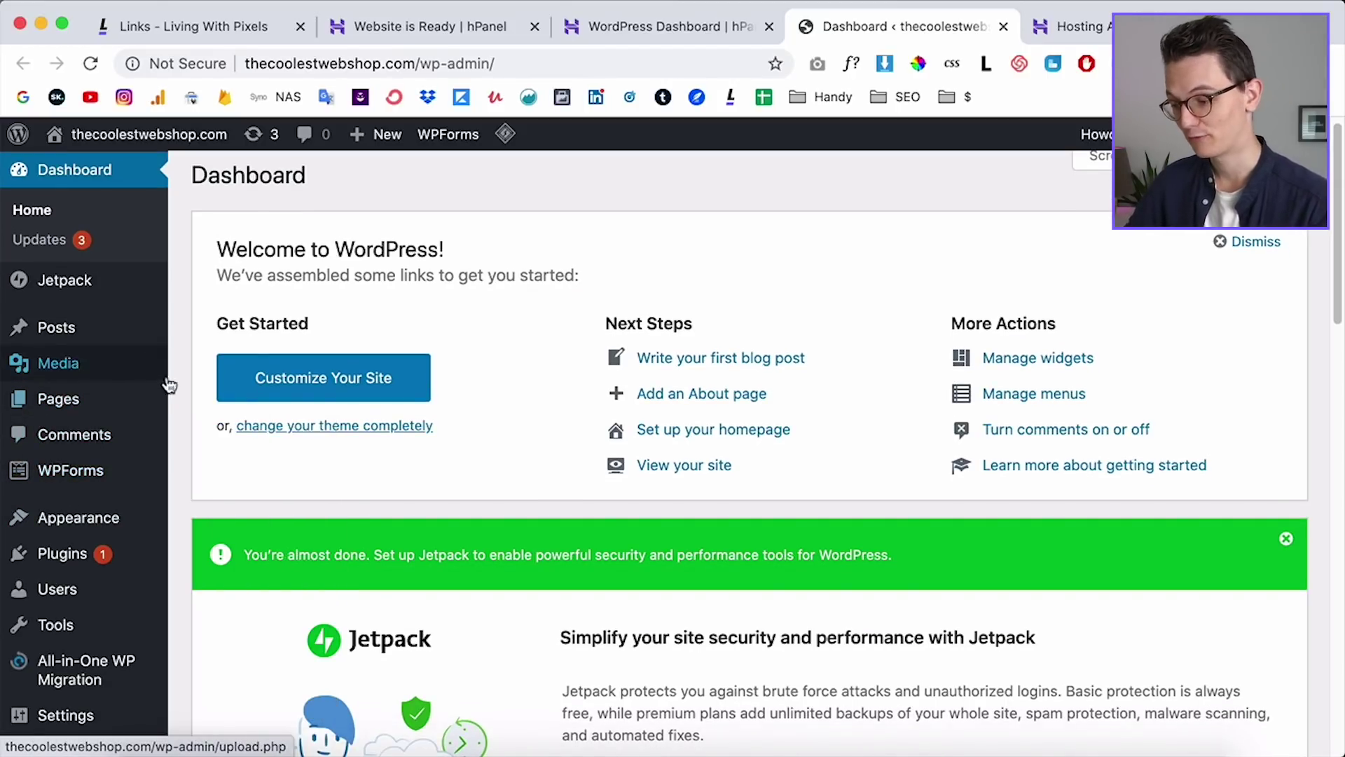
{"action": "scroll", "coordinate": [174, 384], "scroll_direction": "down", "scroll_amount": 4}
{"action": "scroll", "coordinate": [174, 387], "scroll_direction": "down", "scroll_amount": 1}
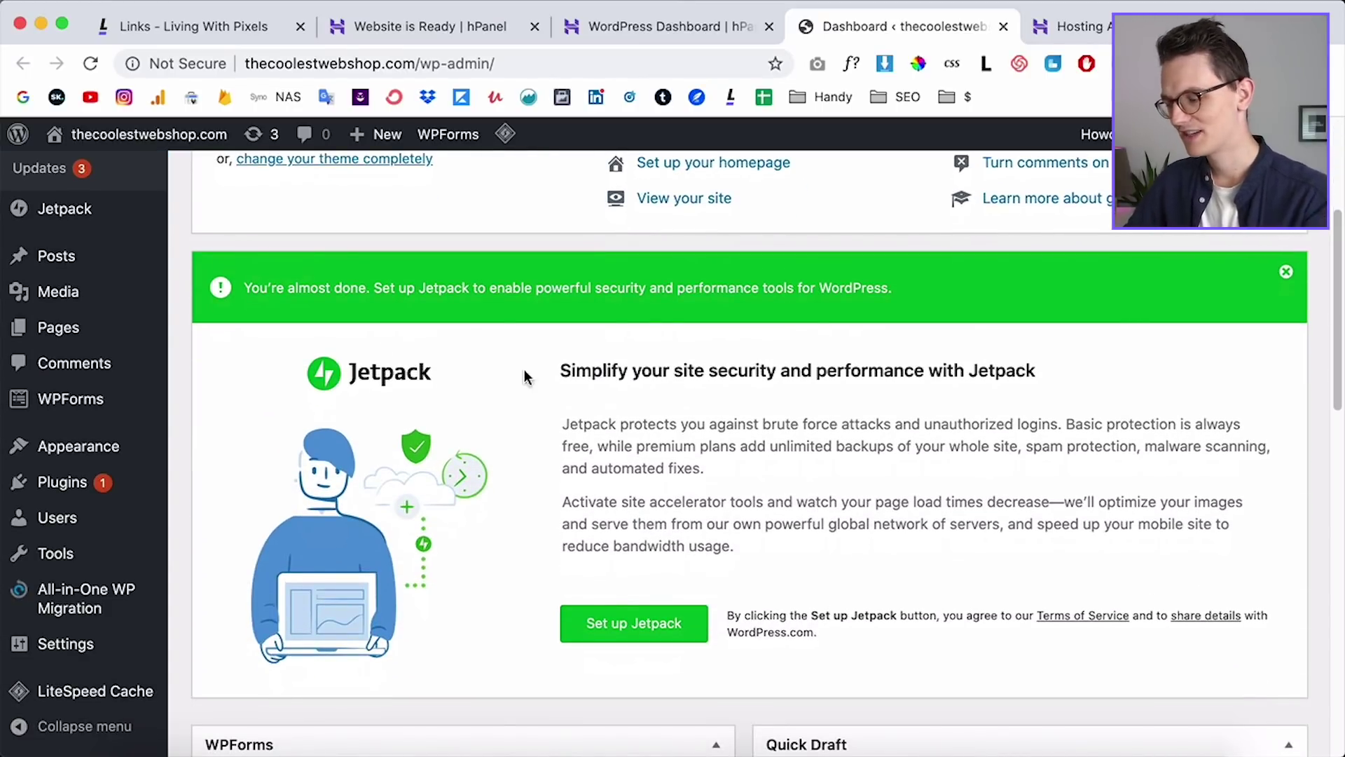
{"action": "scroll", "coordinate": [616, 605], "scroll_direction": "up", "scroll_amount": 5}
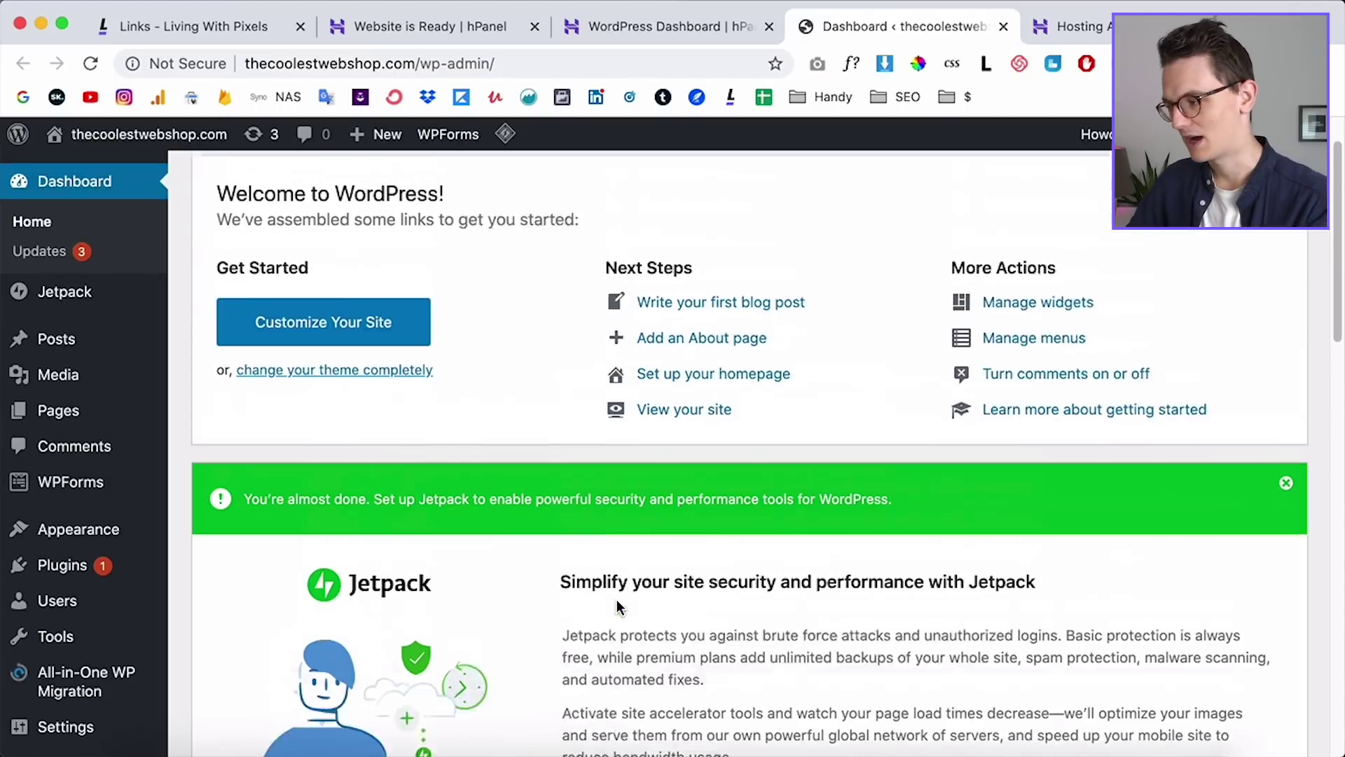
{"action": "left_click", "coordinate": [1090, 35]}
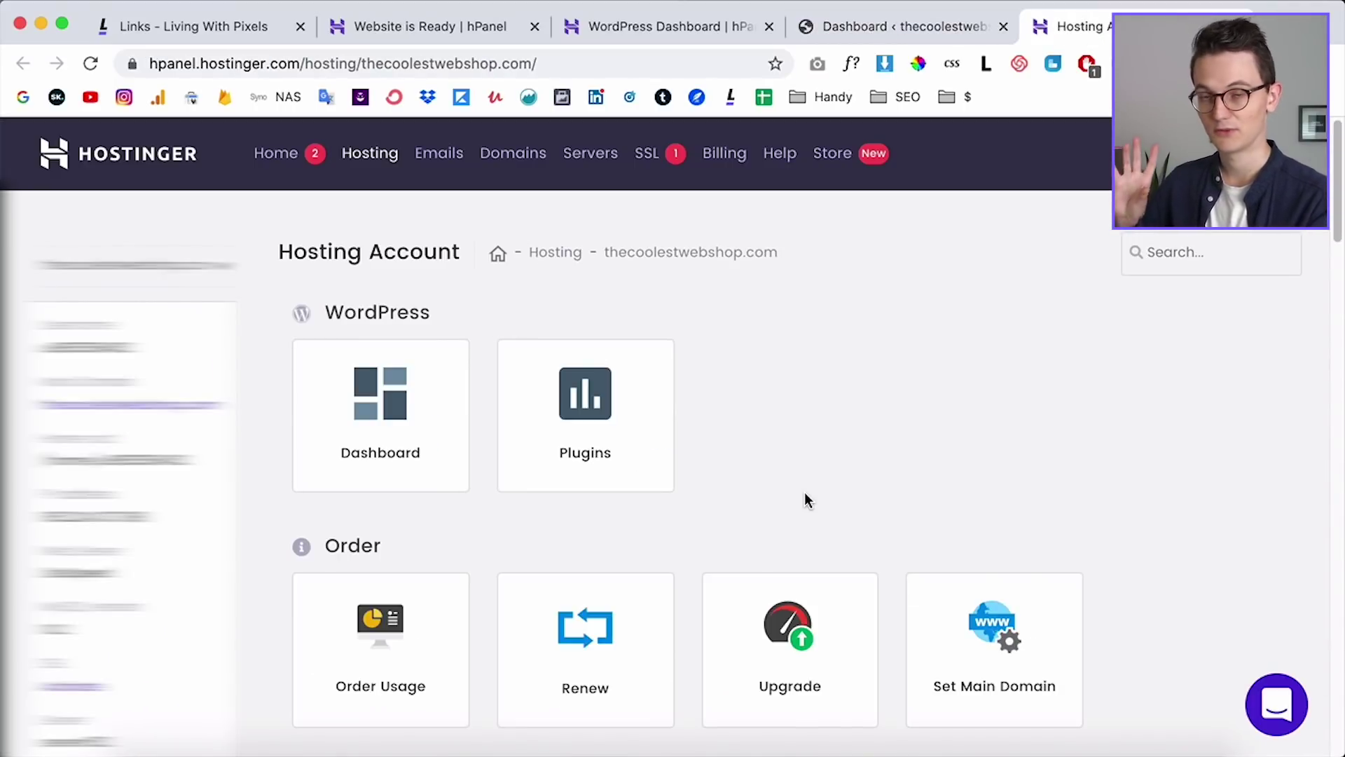
Step: Open Email Accounts from the Emails section of the hosting account
{"action": "scroll", "coordinate": [1307, 447], "scroll_direction": "down", "scroll_amount": 1}
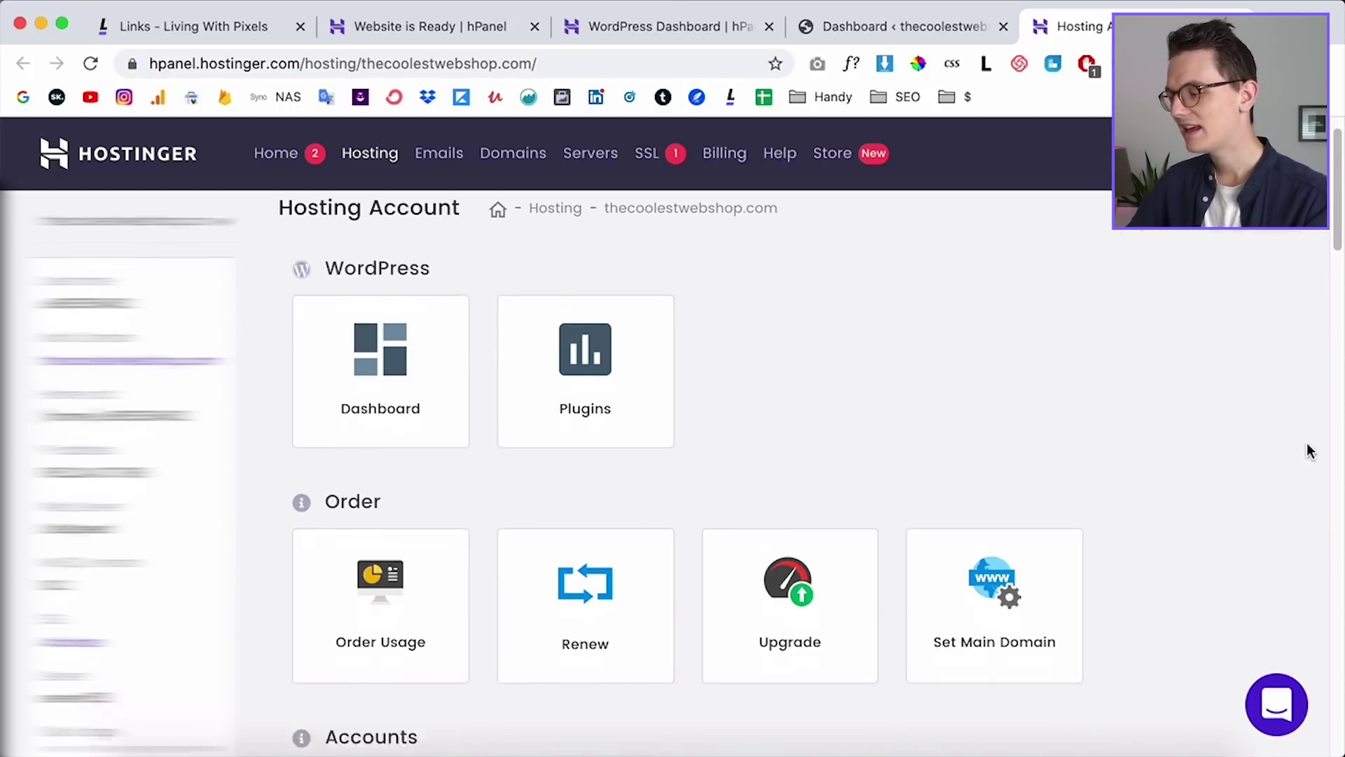
{"action": "scroll", "coordinate": [1307, 449], "scroll_direction": "down", "scroll_amount": 6}
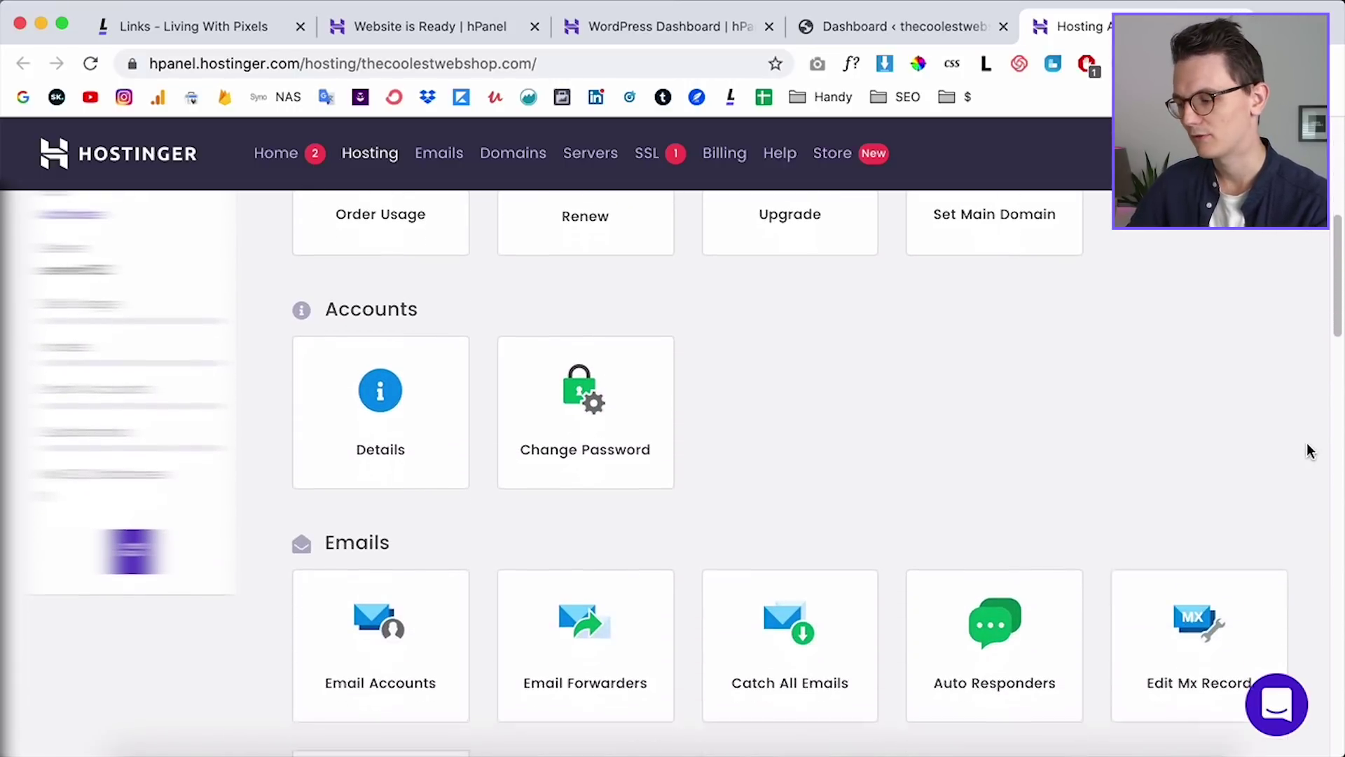
{"action": "scroll", "coordinate": [1309, 451], "scroll_direction": "down", "scroll_amount": 1}
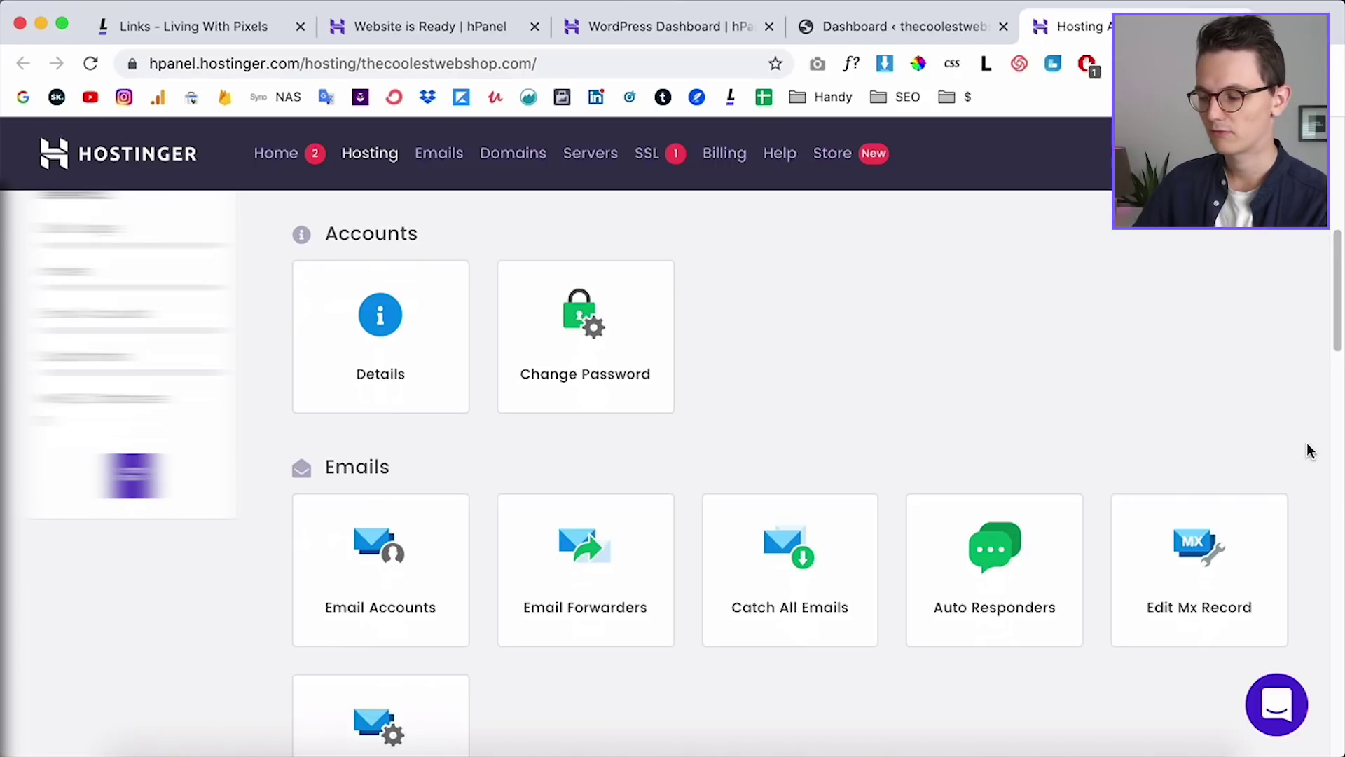
{"action": "scroll", "coordinate": [1307, 450], "scroll_direction": "down", "scroll_amount": 3}
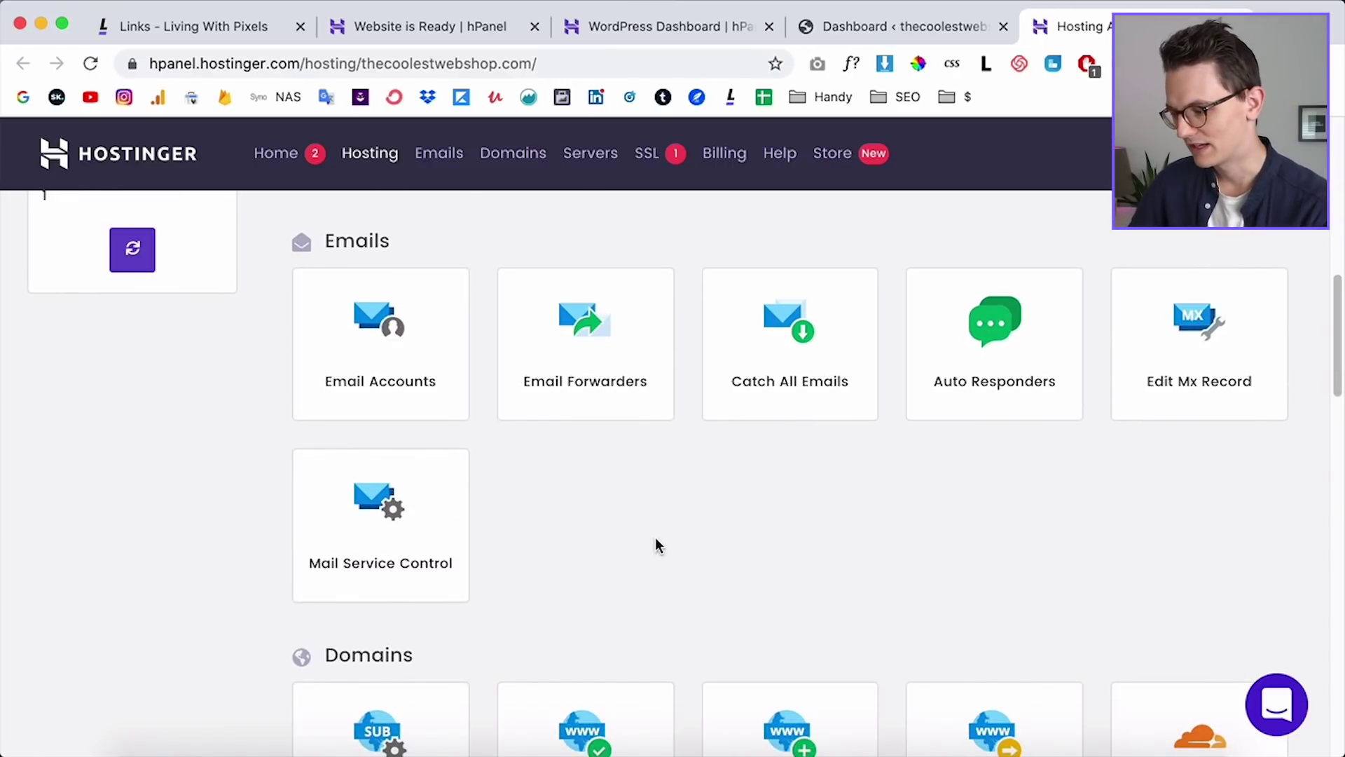
{"action": "left_click", "coordinate": [364, 362]}
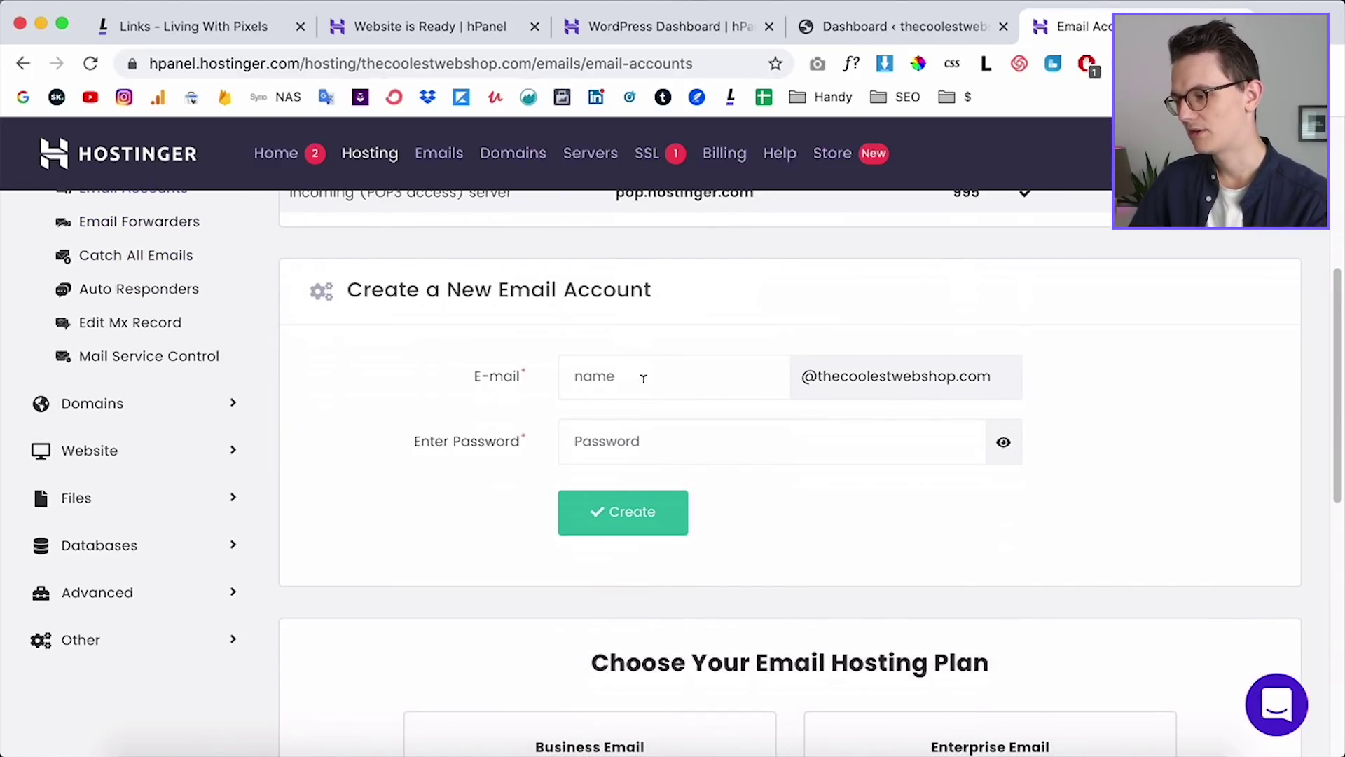
{"action": "left_click", "coordinate": [643, 378]}
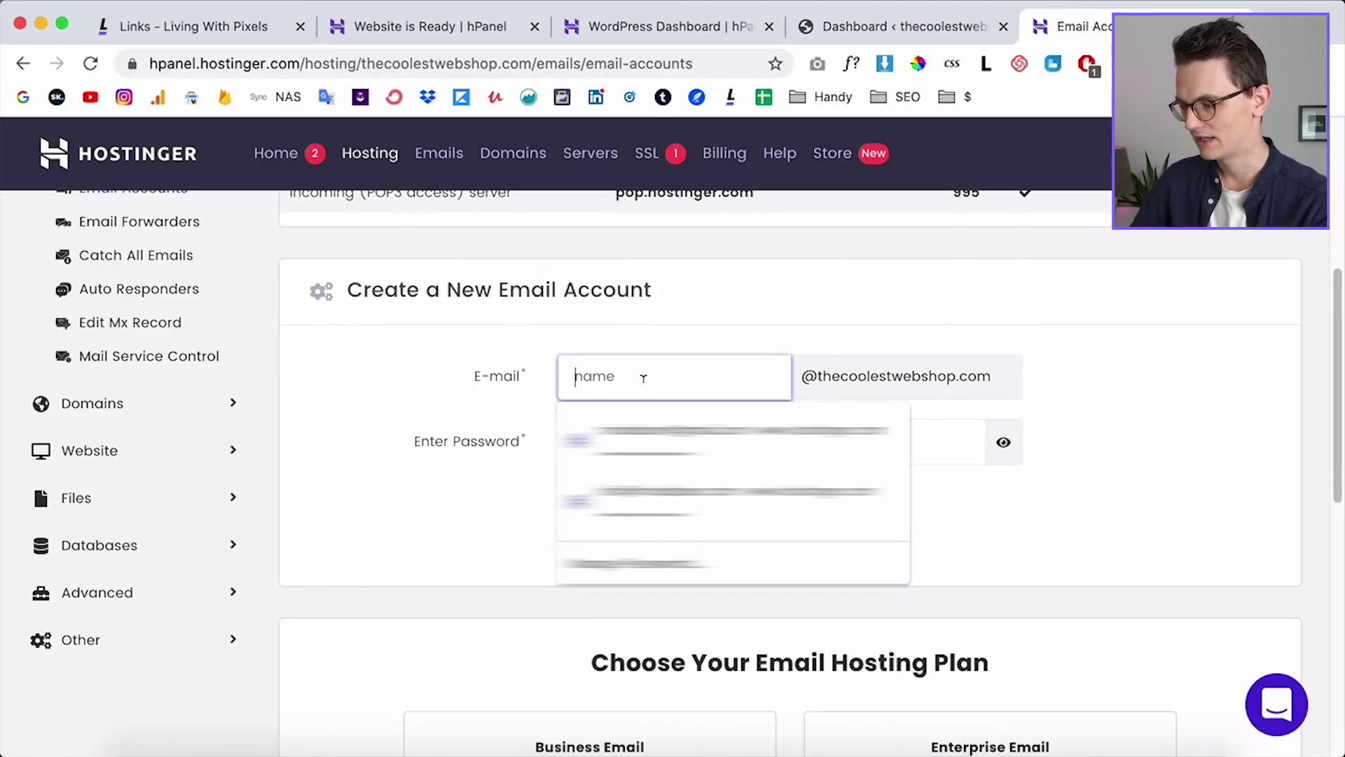
{"action": "type", "text": "info"}
{"action": "left_click", "coordinate": [586, 378]}
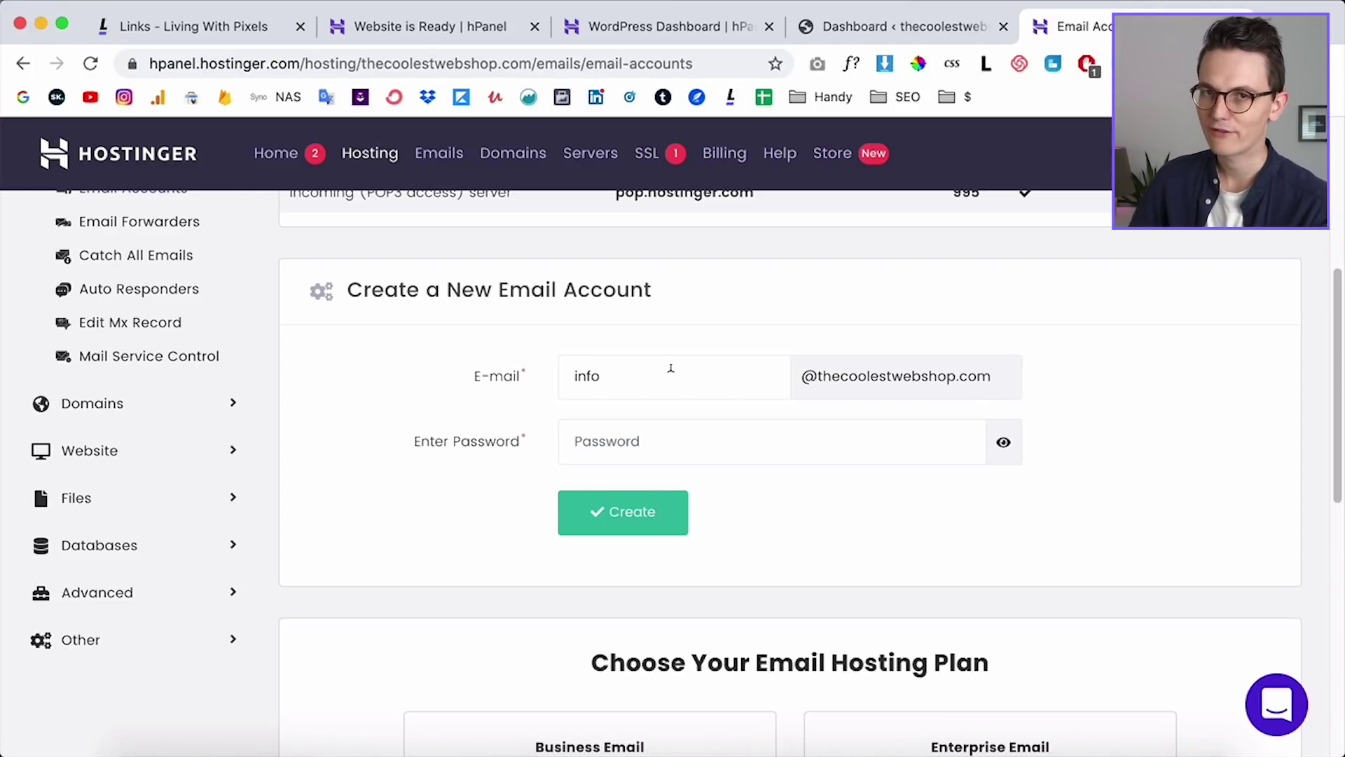
{"action": "scroll", "coordinate": [519, 417], "scroll_direction": "down", "scroll_amount": 1}
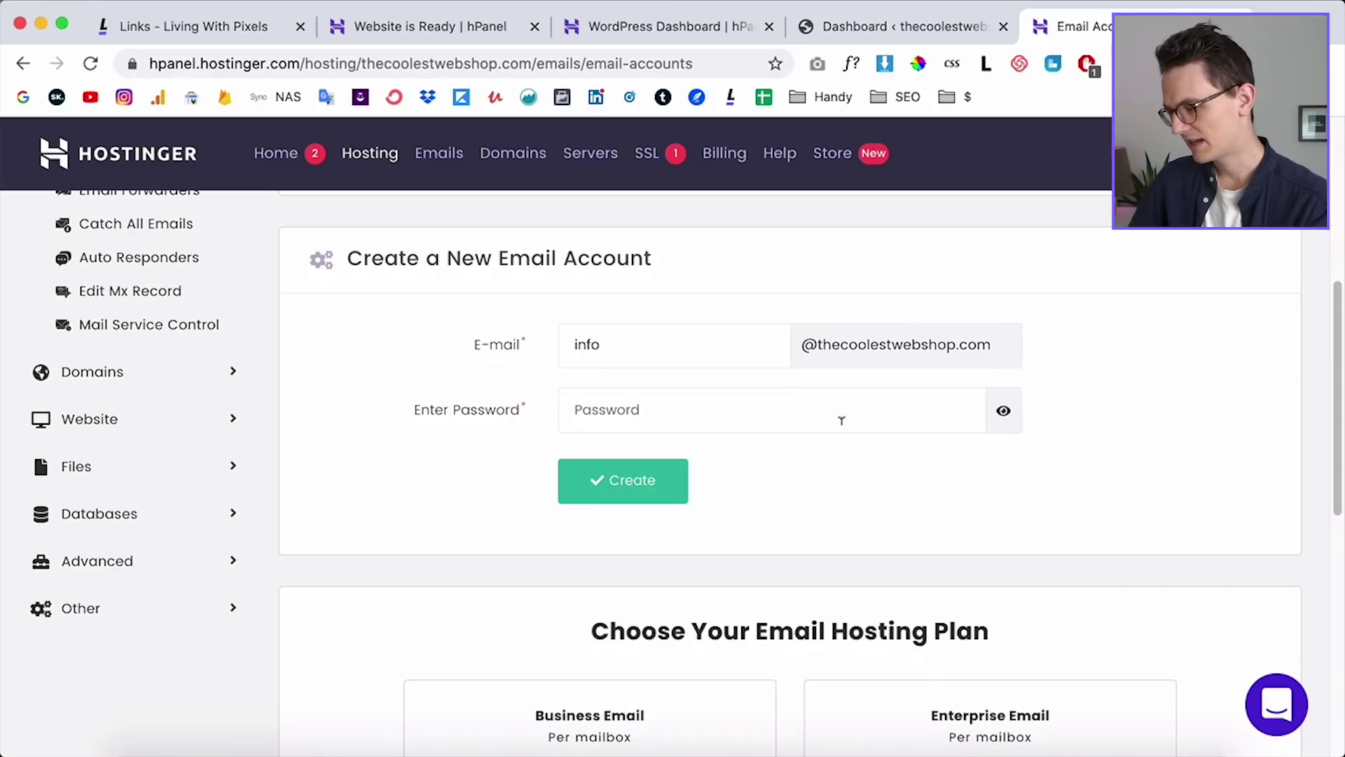
{"action": "left_click", "coordinate": [757, 409]}
{"action": "left_click", "coordinate": [960, 411]}
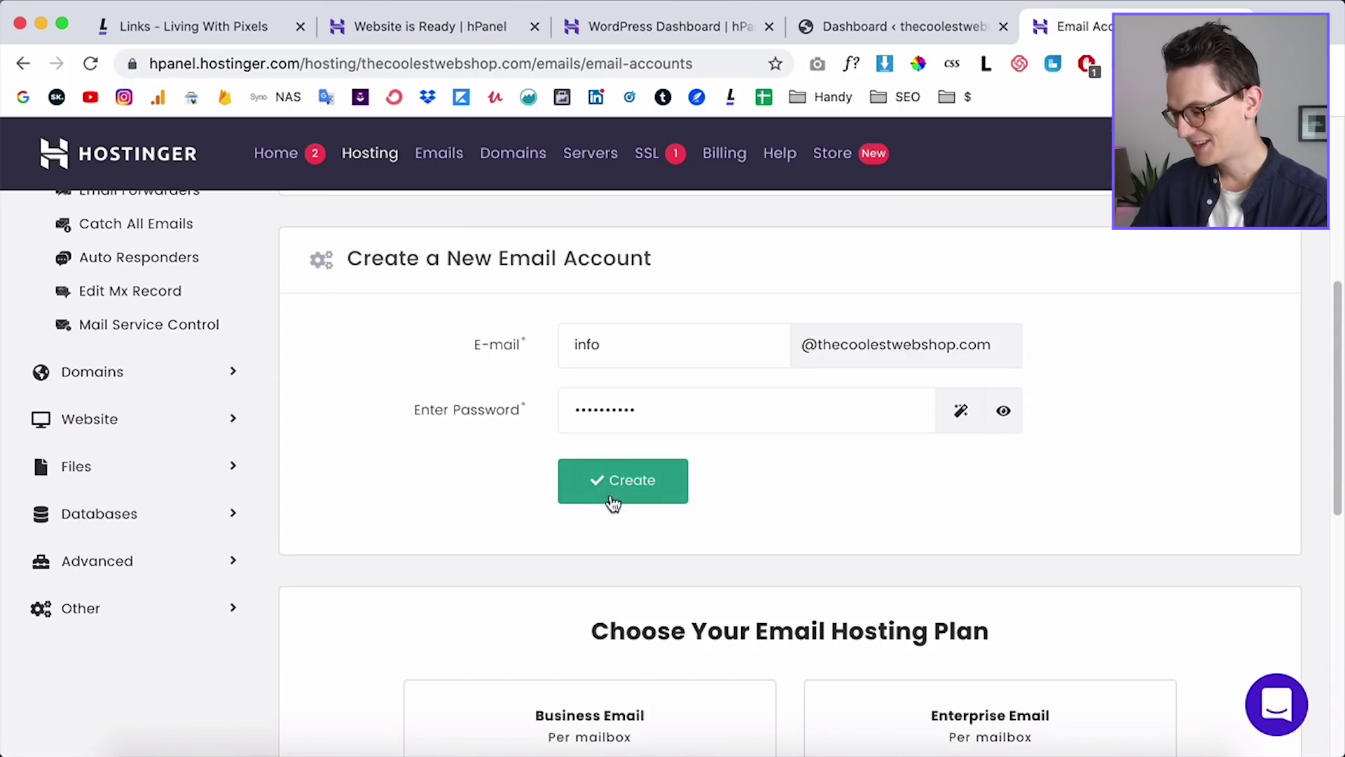
{"action": "left_click", "coordinate": [617, 482]}
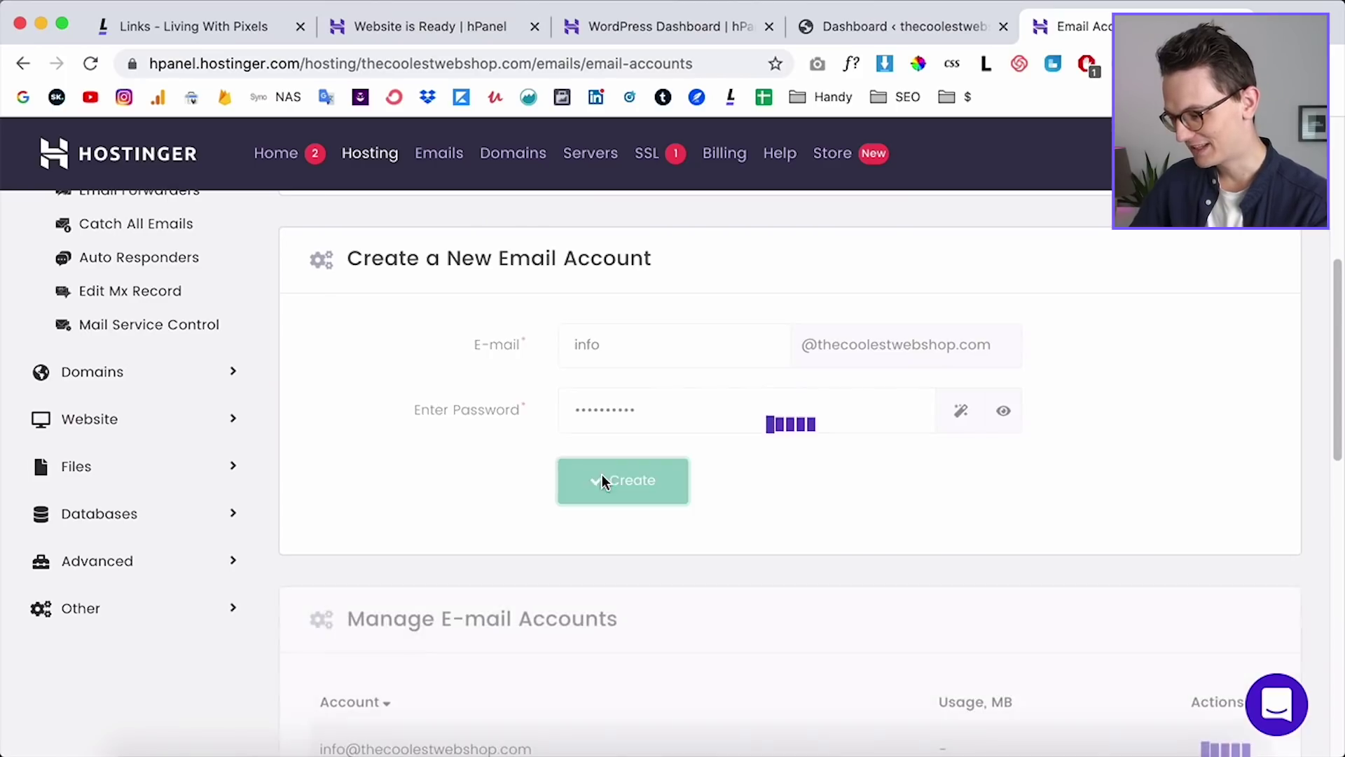
{"action": "scroll", "coordinate": [556, 566], "scroll_direction": "down", "scroll_amount": 3}
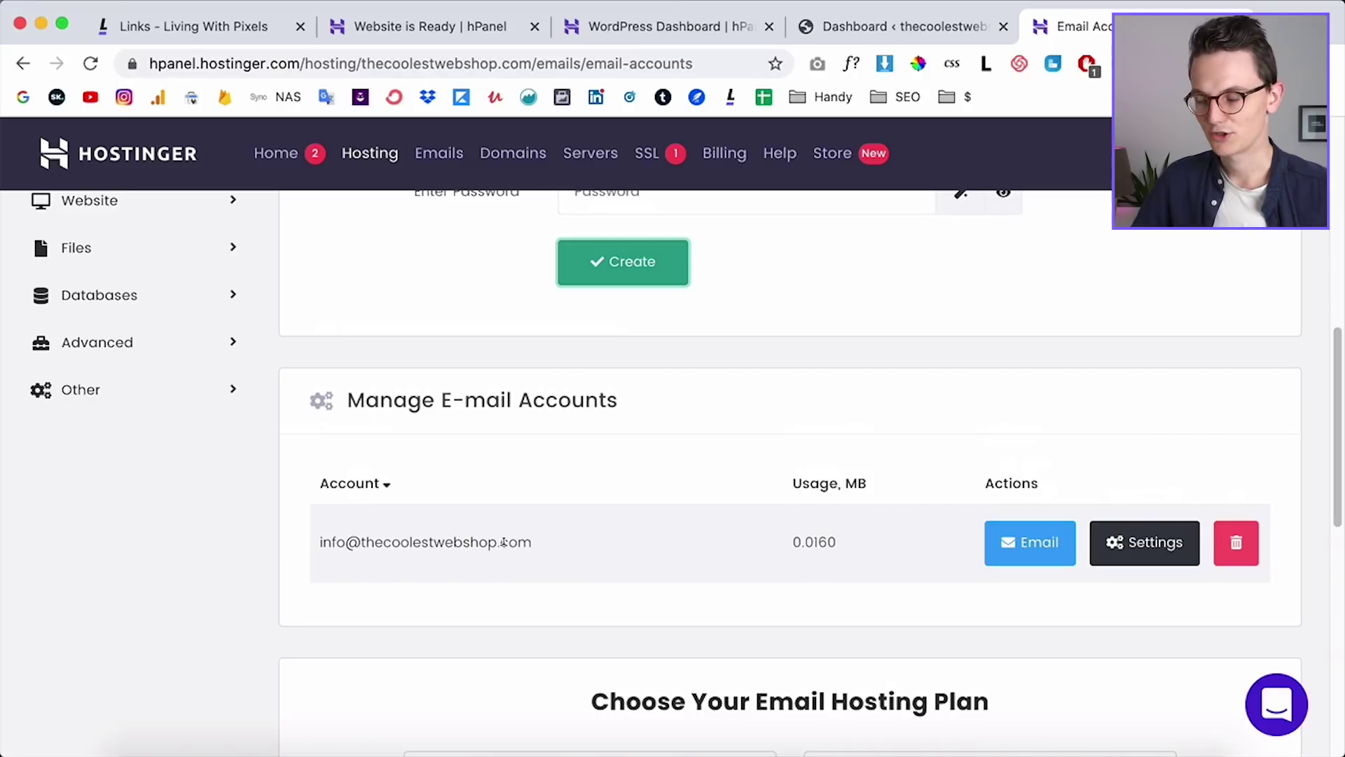
Step: Check the info@ webmail inbox, then review the IMAP and SMTP server settings
{"action": "left_click", "coordinate": [1035, 547]}
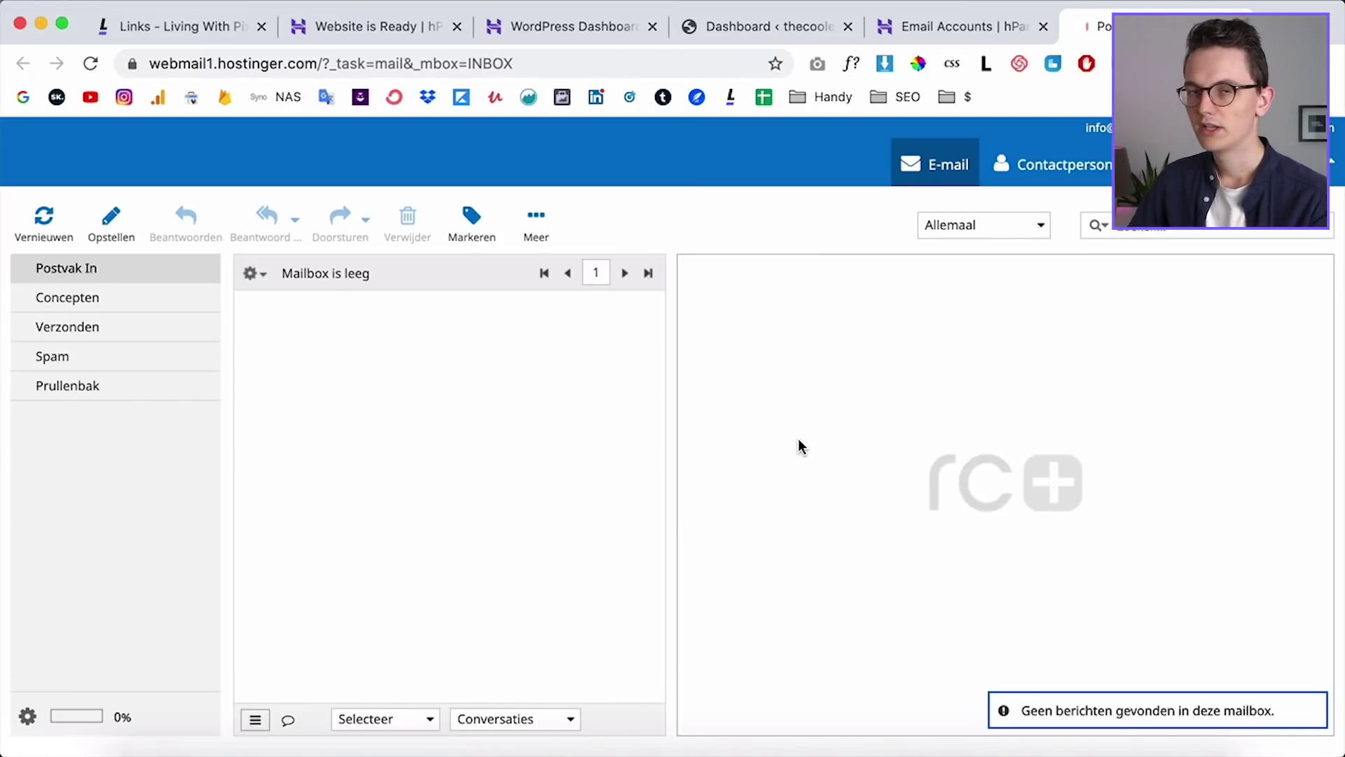
{"action": "left_click", "coordinate": [957, 19]}
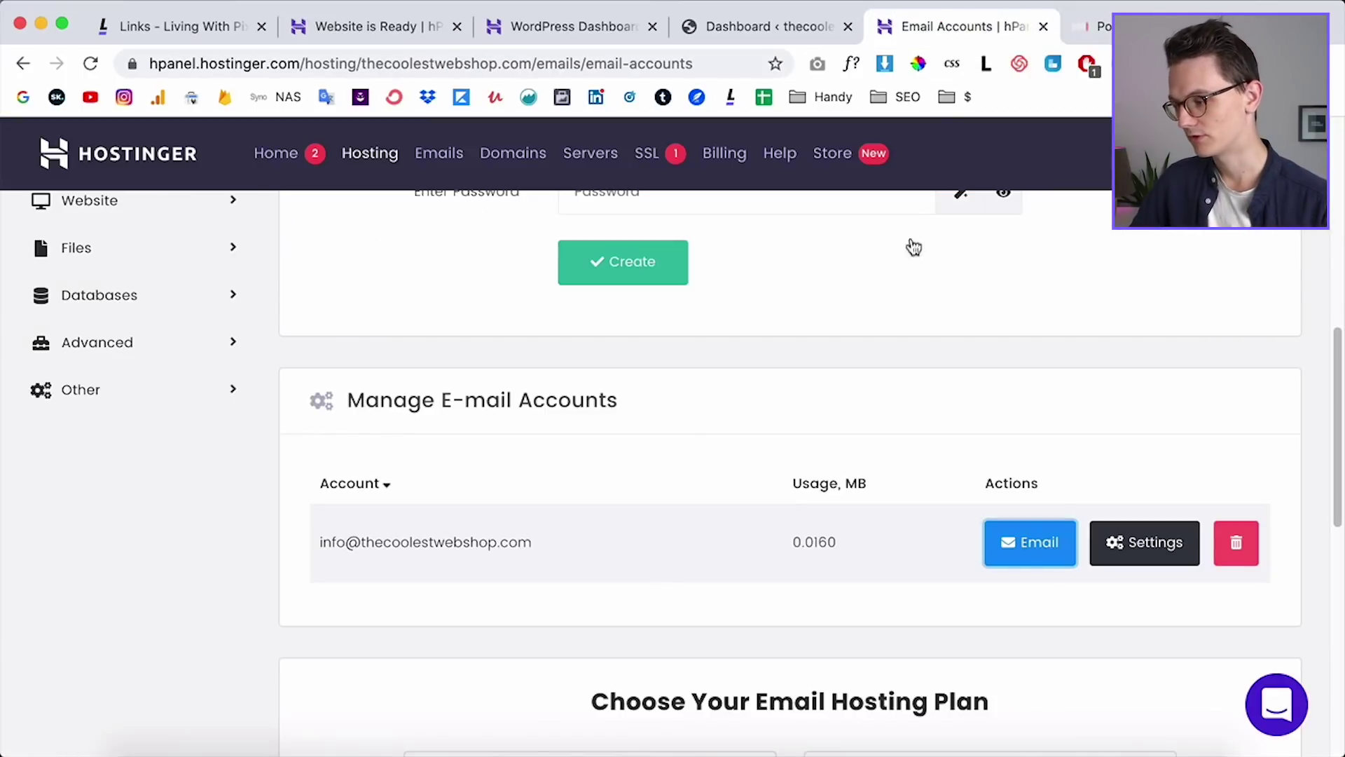
{"action": "scroll", "coordinate": [809, 433], "scroll_direction": "up", "scroll_amount": 10}
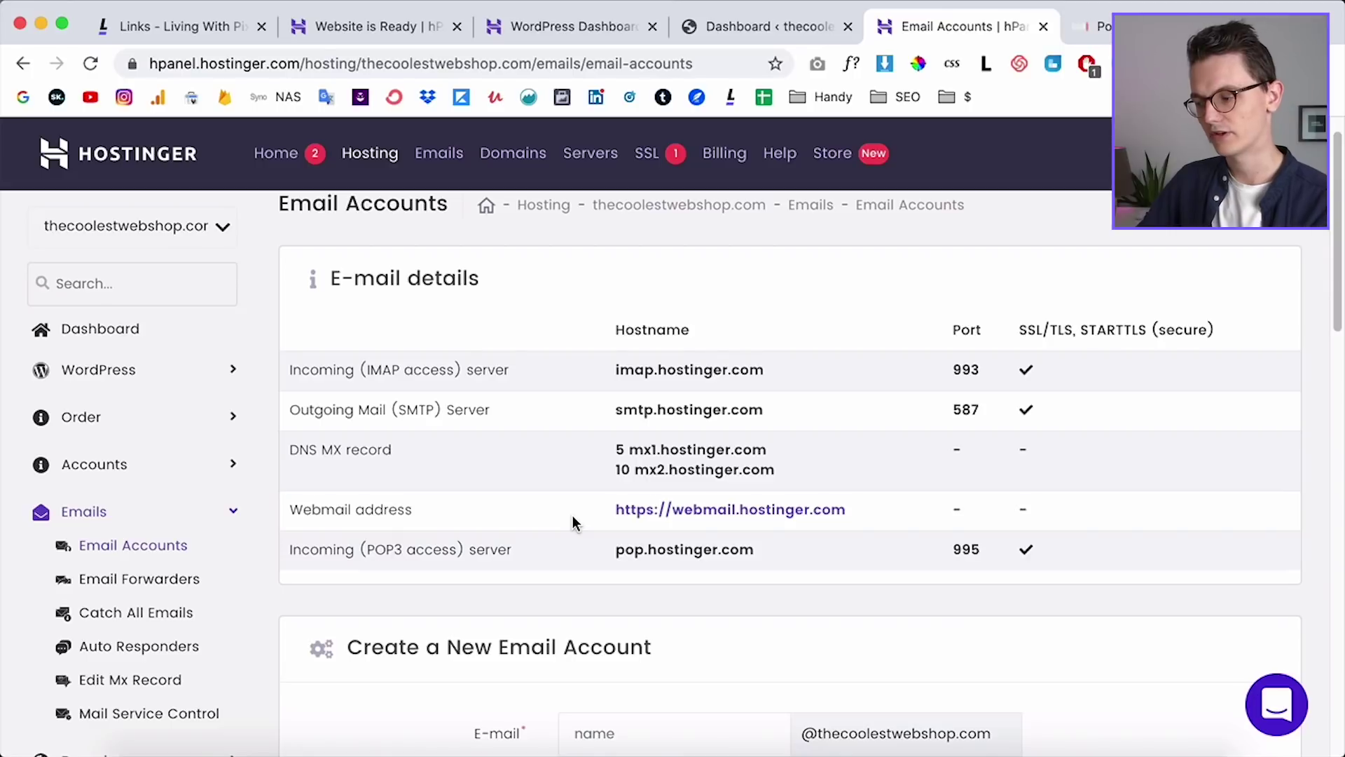
{"action": "scroll", "coordinate": [573, 519], "scroll_direction": "down", "scroll_amount": 1}
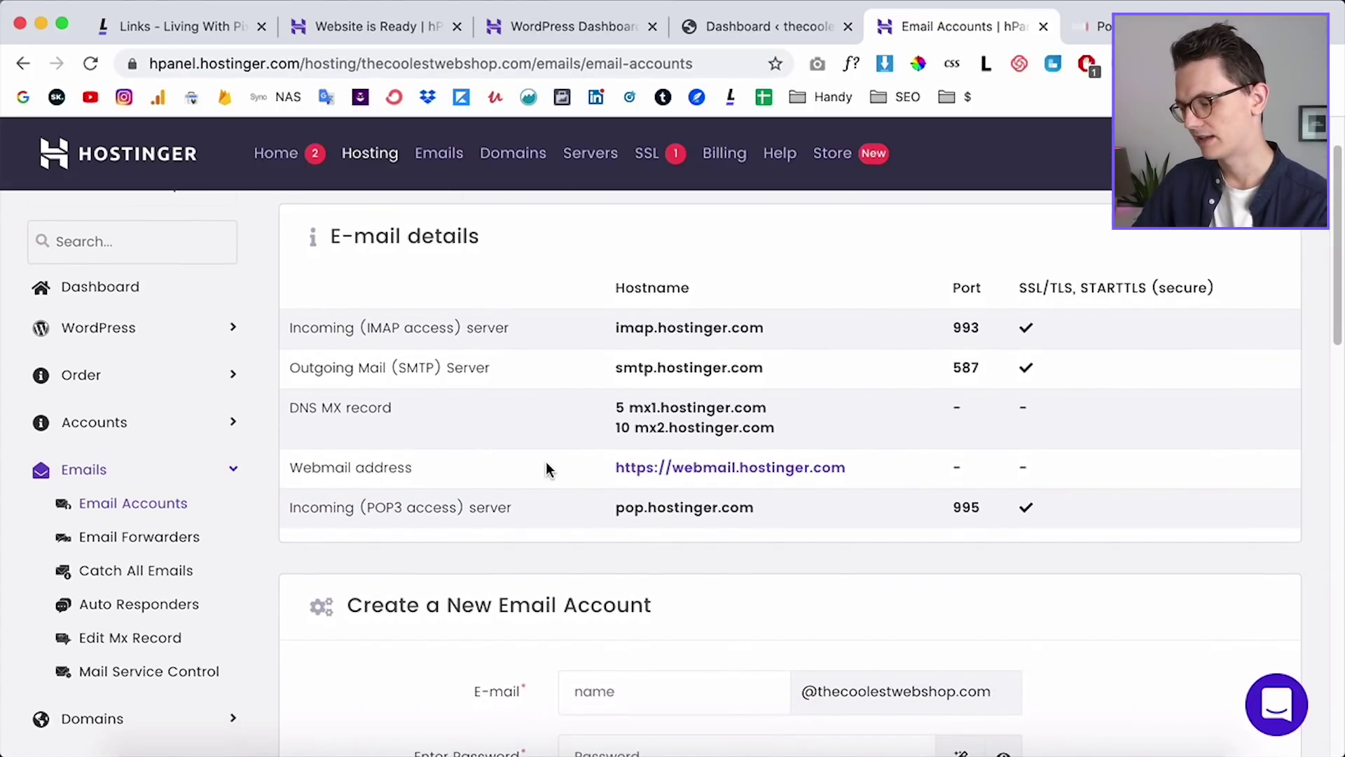
{"action": "scroll", "coordinate": [547, 465], "scroll_direction": "down", "scroll_amount": 4}
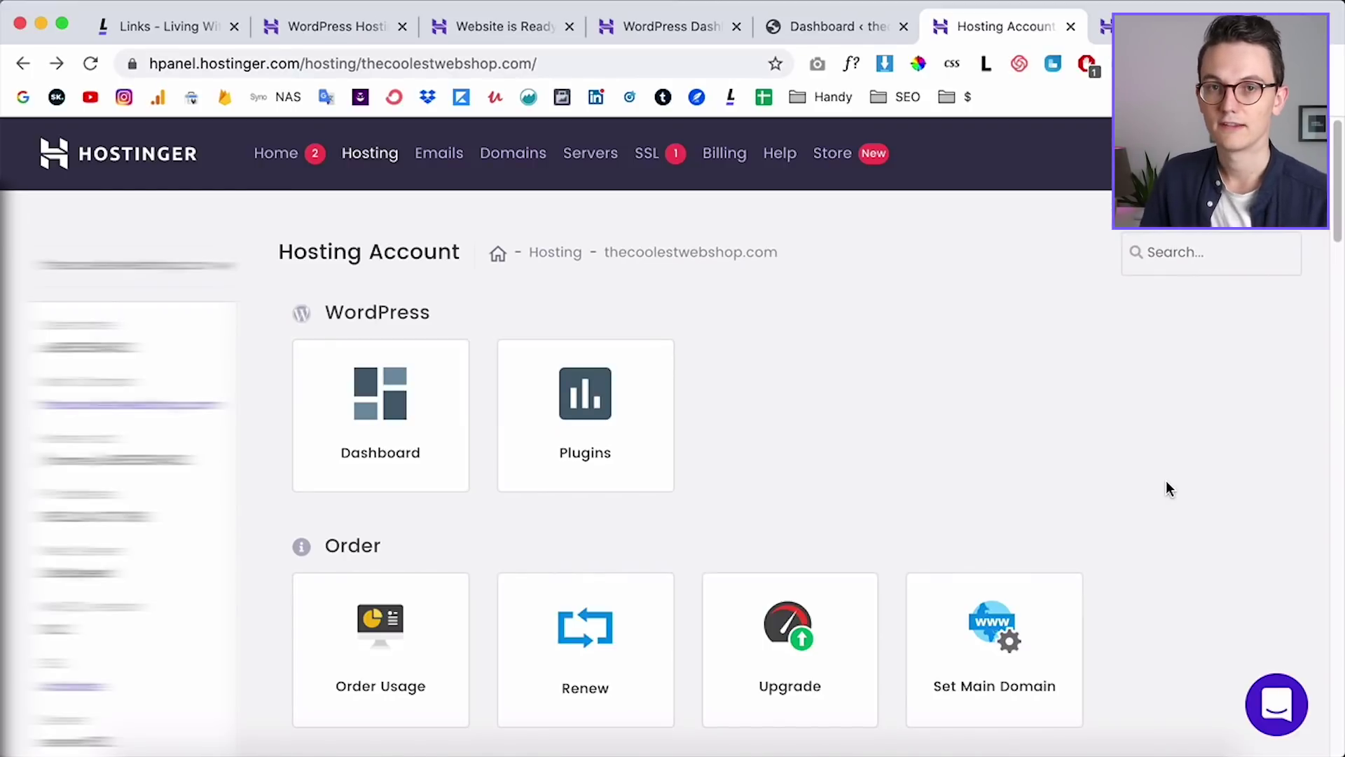
Step: Open the Help page and expand the Setup & Install questions
{"action": "scroll", "coordinate": [1165, 482], "scroll_direction": "down", "scroll_amount": 1}
{"action": "scroll", "coordinate": [1166, 482], "scroll_direction": "up", "scroll_amount": 1}
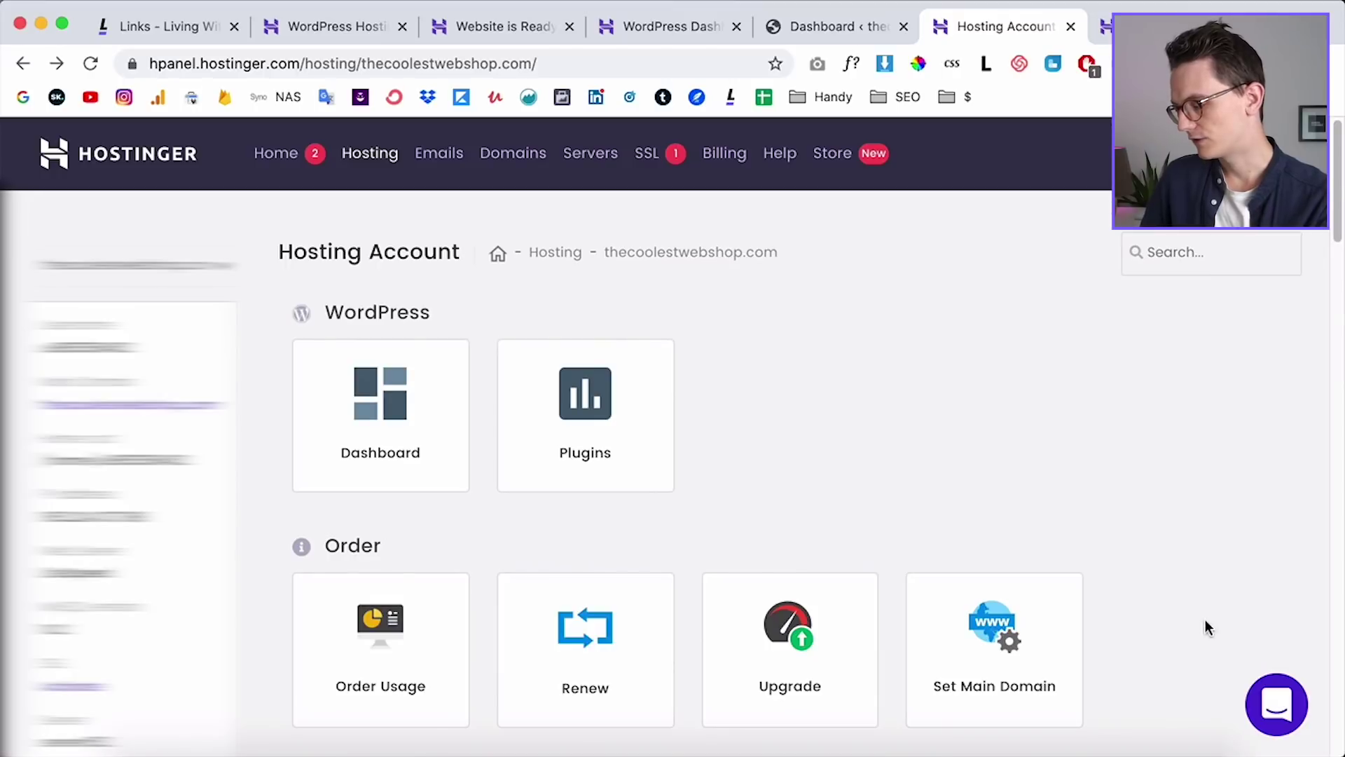
{"action": "left_click", "coordinate": [1274, 708]}
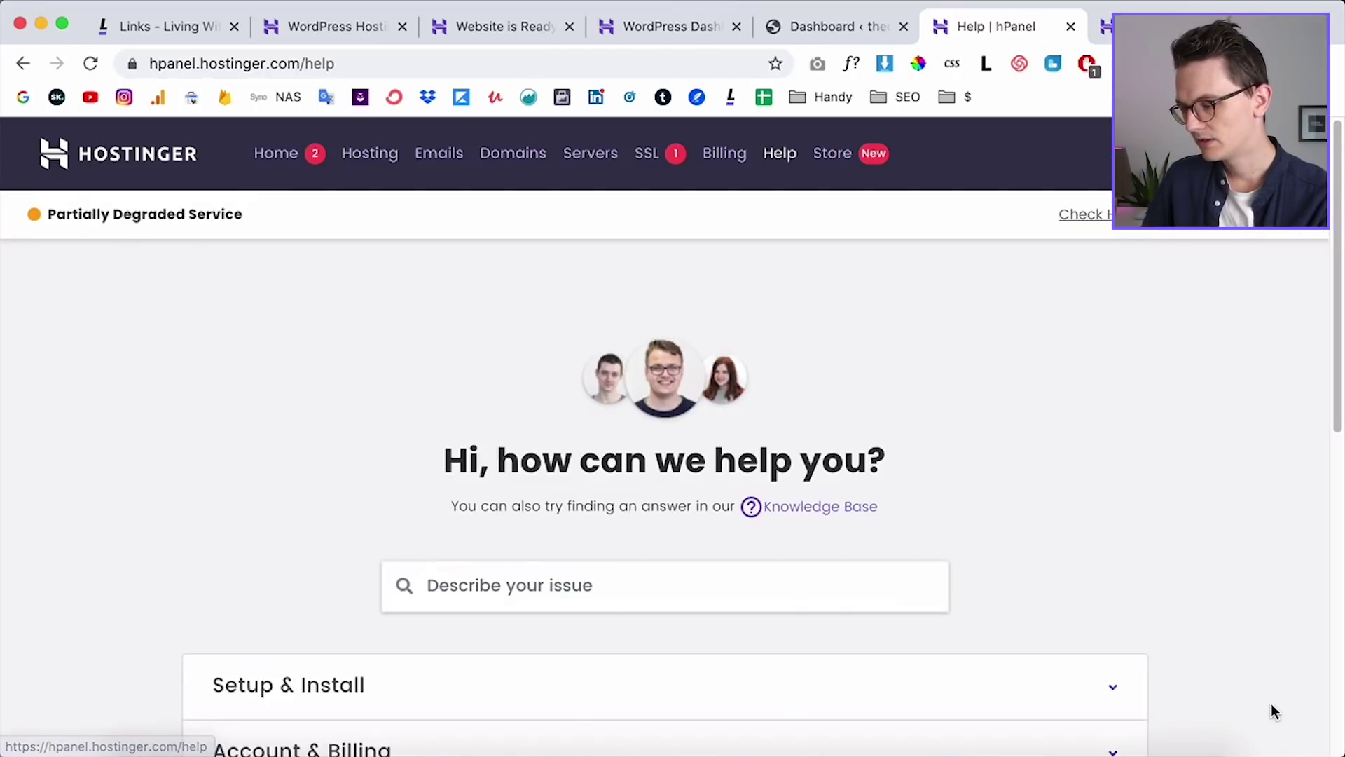
{"action": "scroll", "coordinate": [1195, 542], "scroll_direction": "down", "scroll_amount": 4}
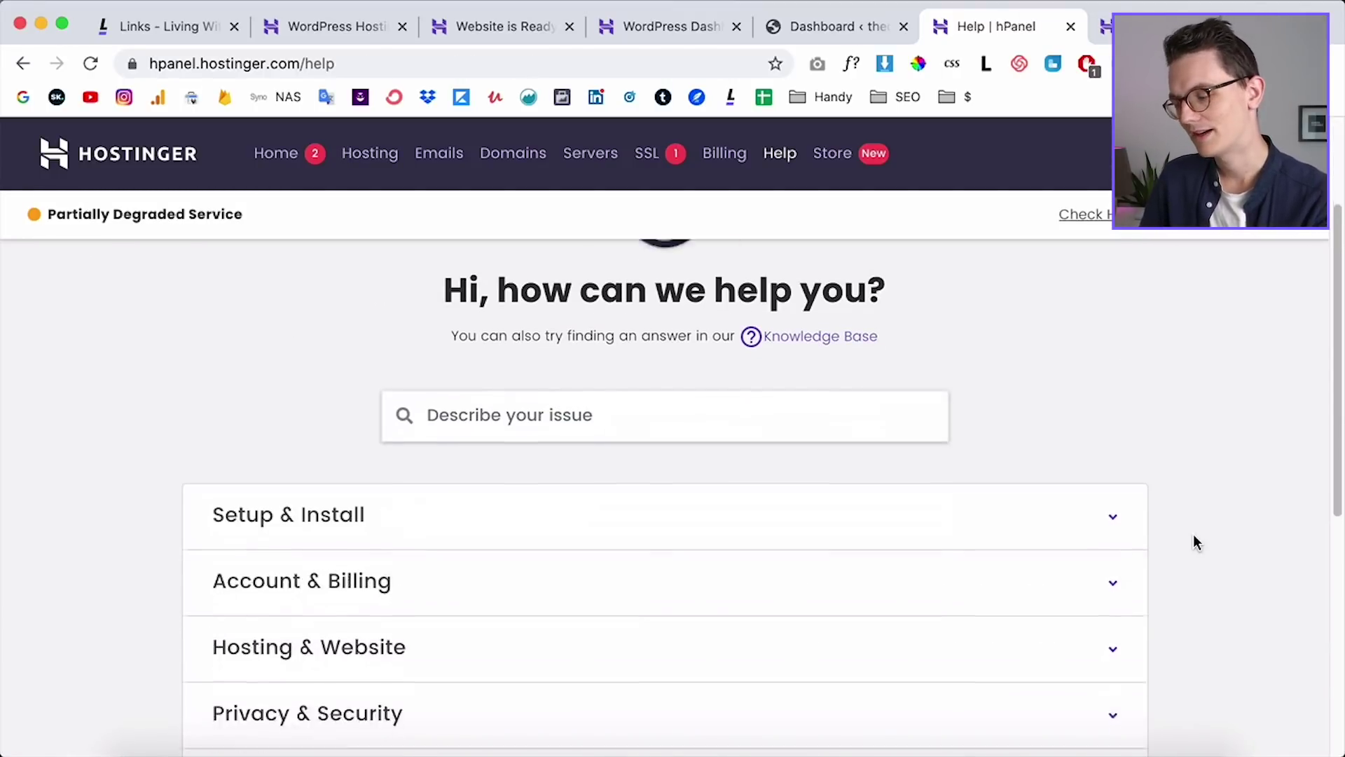
{"action": "scroll", "coordinate": [1177, 521], "scroll_direction": "down", "scroll_amount": 2}
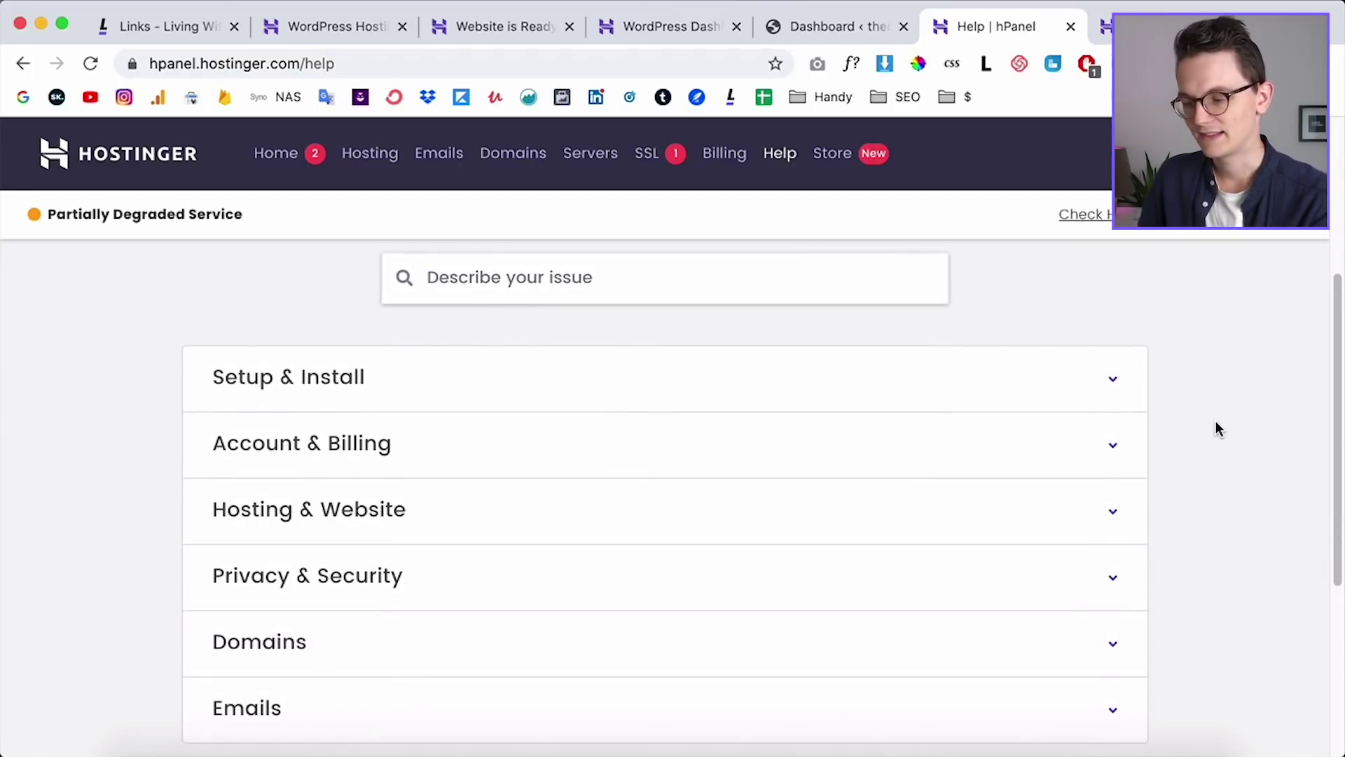
{"action": "scroll", "coordinate": [1216, 422], "scroll_direction": "down", "scroll_amount": 1}
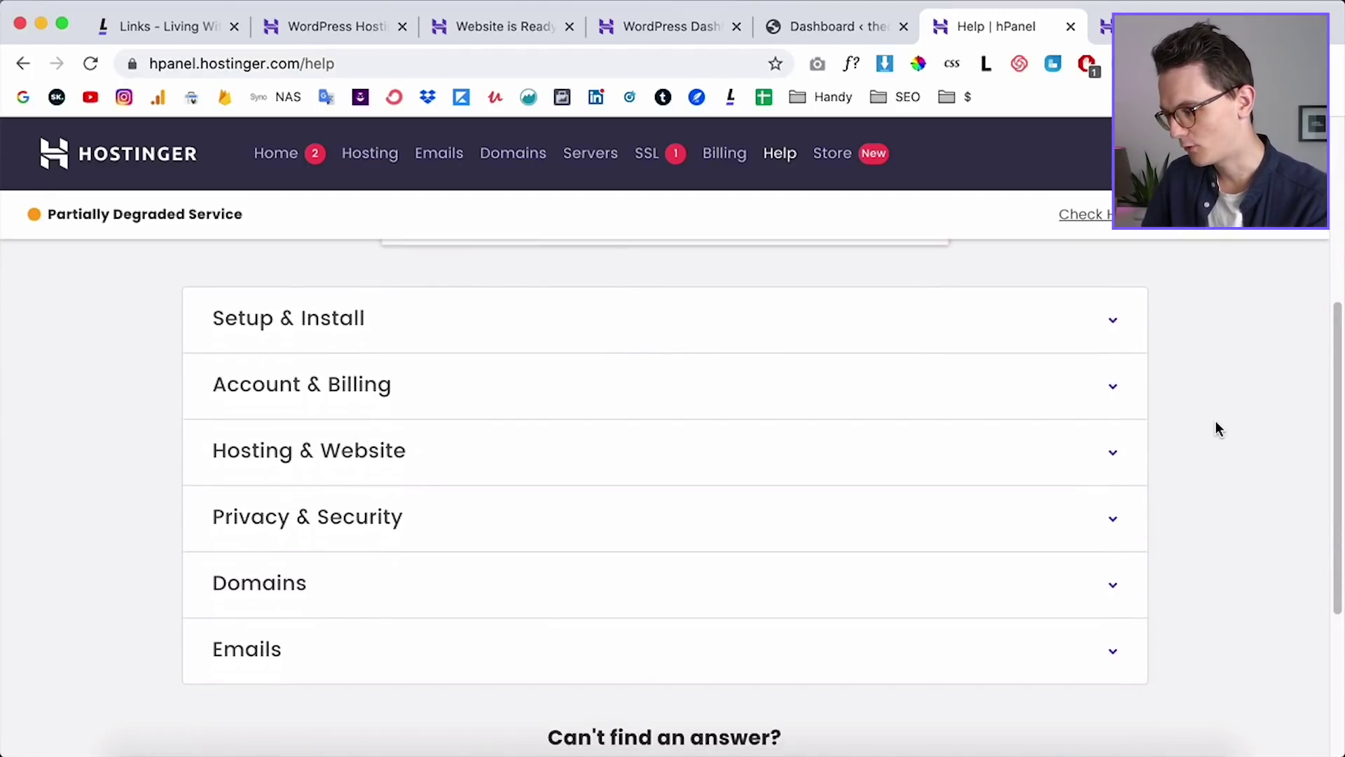
{"action": "left_click", "coordinate": [1112, 319]}
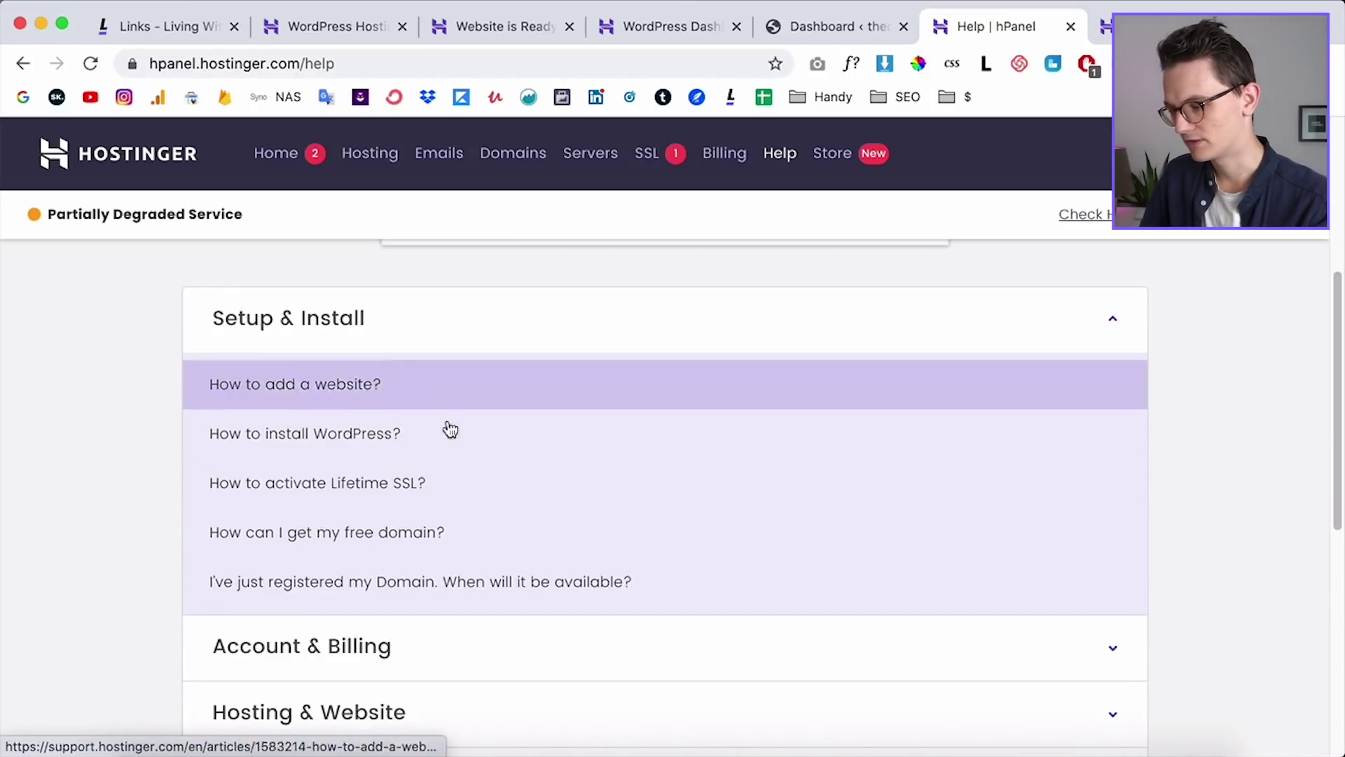
Step: Submit a support request under topic Other with a placeholder message
{"action": "scroll", "coordinate": [180, 582], "scroll_direction": "down", "scroll_amount": 4}
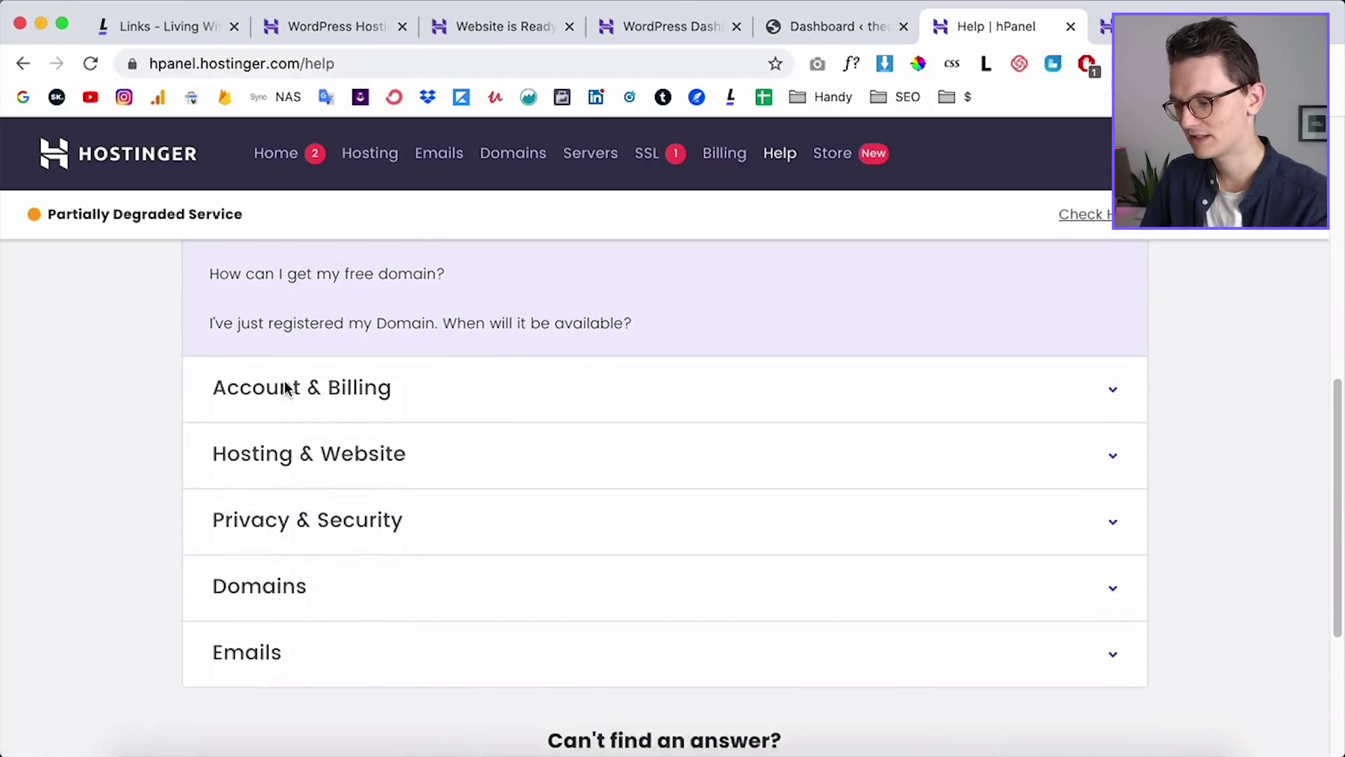
{"action": "scroll", "coordinate": [163, 557], "scroll_direction": "down", "scroll_amount": 5}
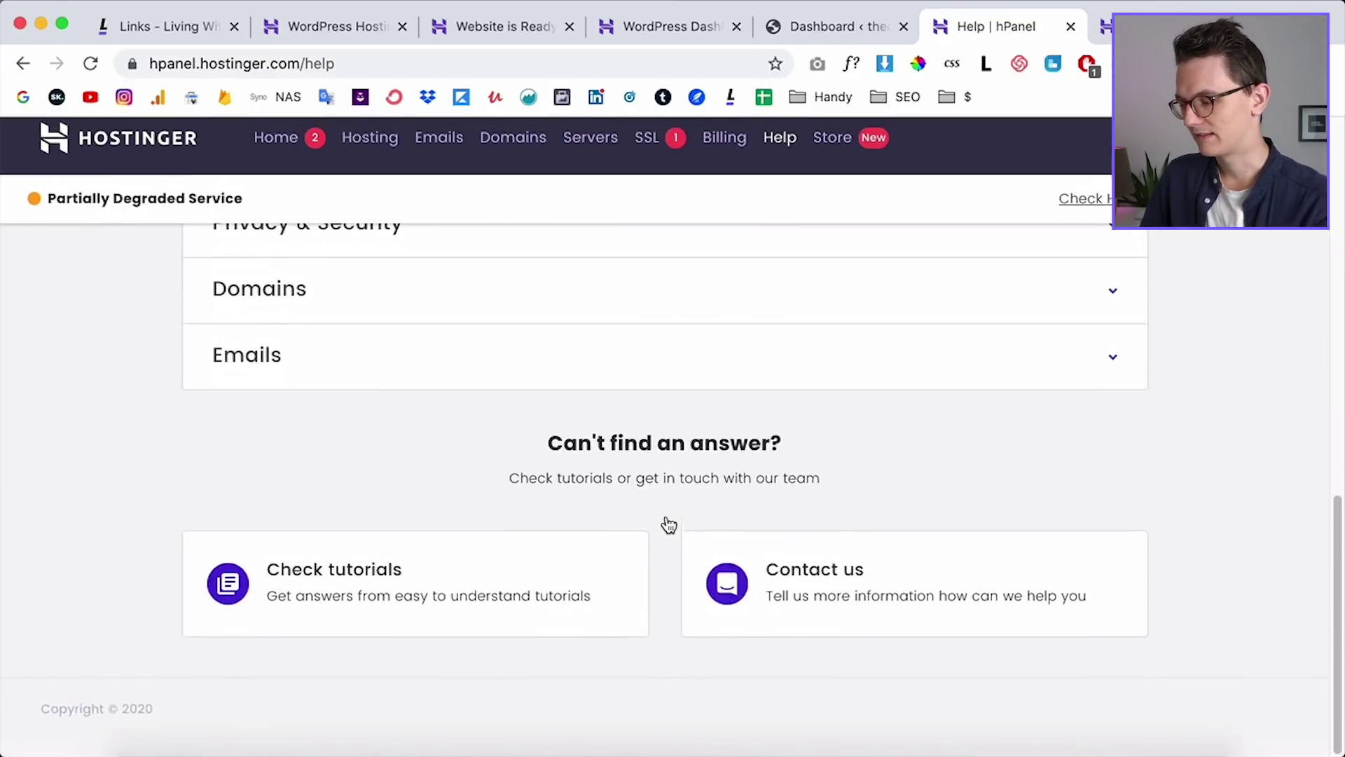
{"action": "left_click", "coordinate": [880, 622]}
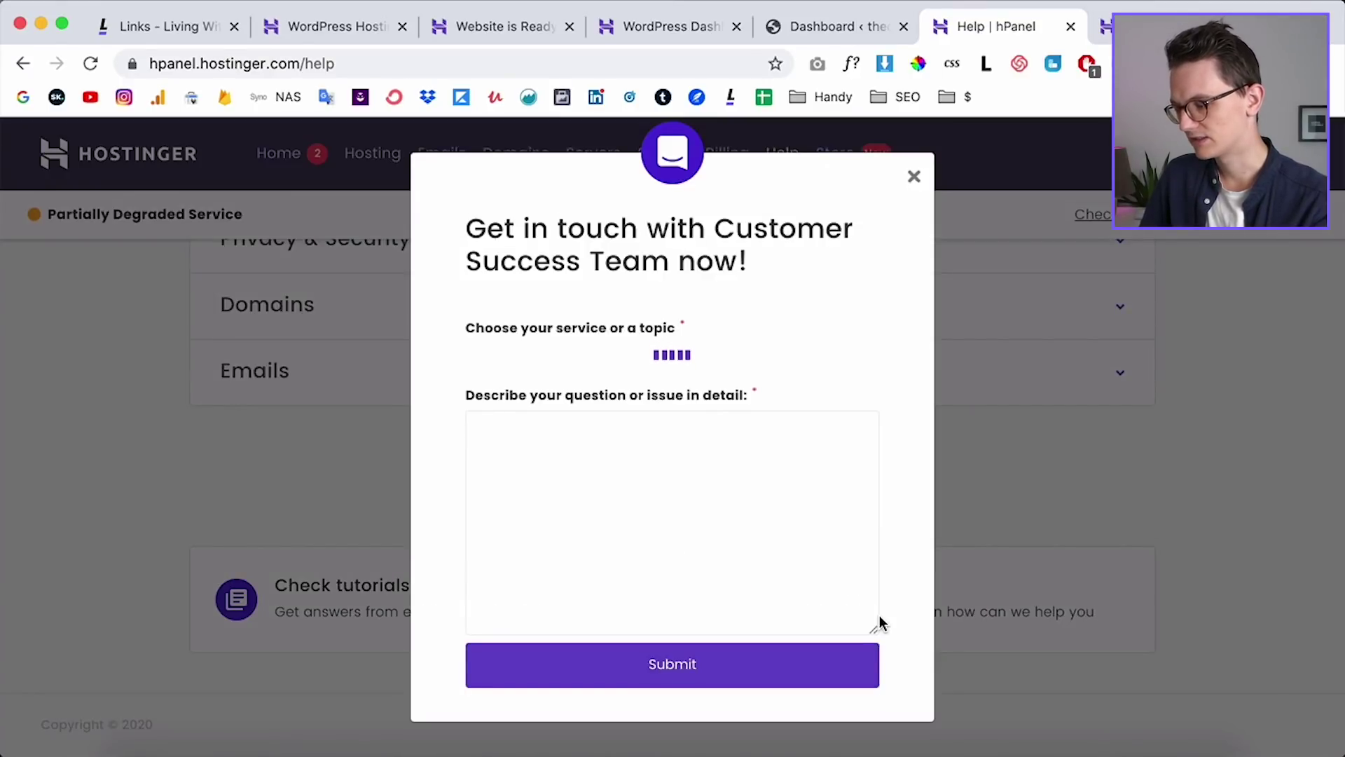
{"action": "left_click", "coordinate": [540, 355]}
{"action": "left_click", "coordinate": [500, 464]}
{"action": "type", "text": "Heensgjnkekajrjkat"}
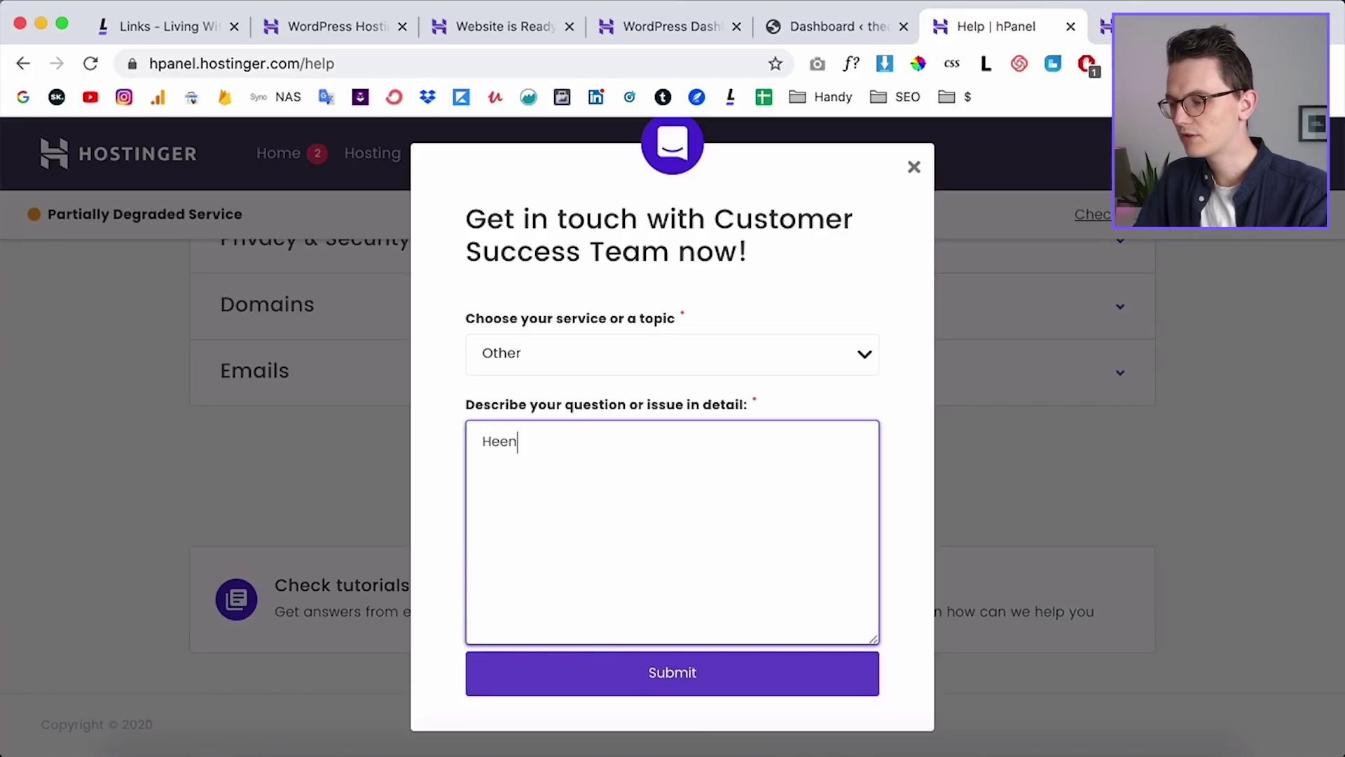
{"action": "left_click", "coordinate": [699, 687]}
{"action": "scroll", "coordinate": [942, 478], "scroll_direction": "down", "scroll_amount": 6}
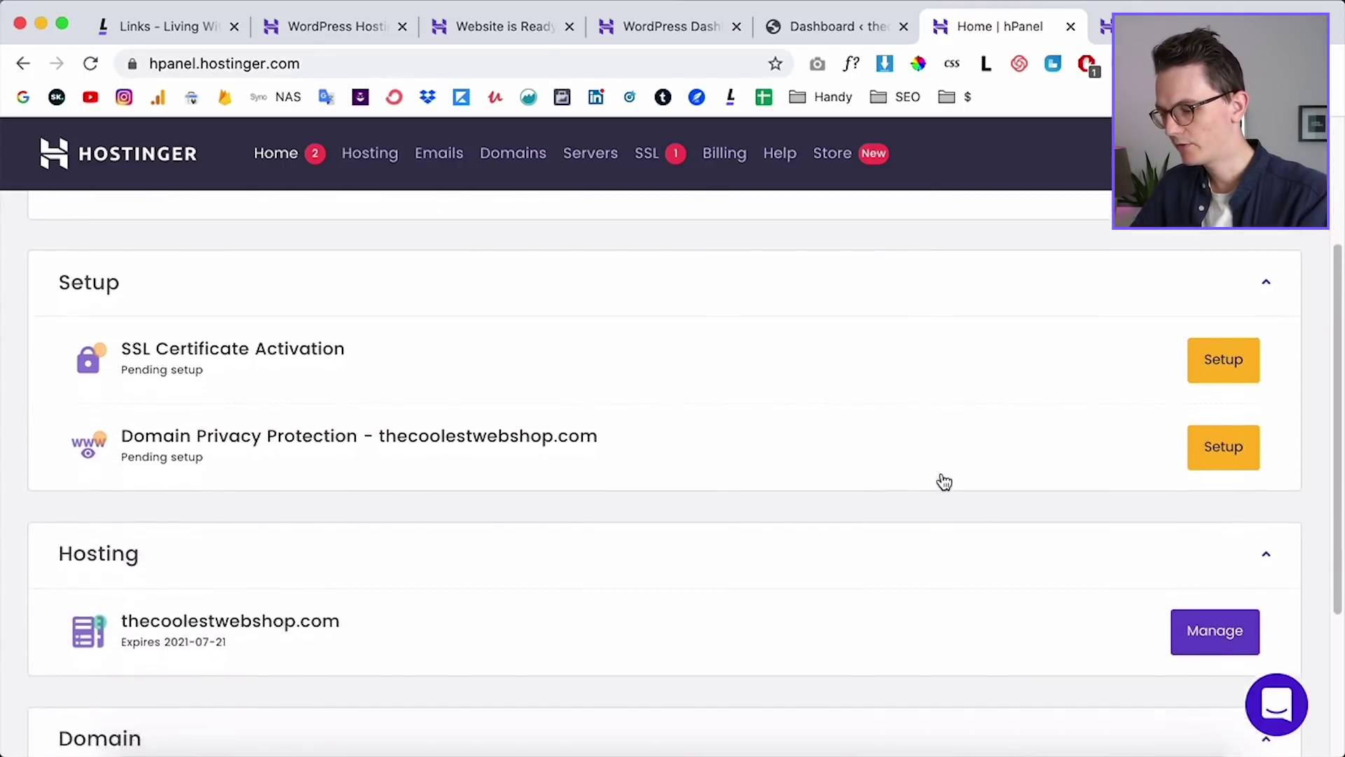
Step: From the thecoolestwebshop.com hosting, browse the Power store and preview the Priority Support pricing plans
{"action": "left_click", "coordinate": [1229, 440]}
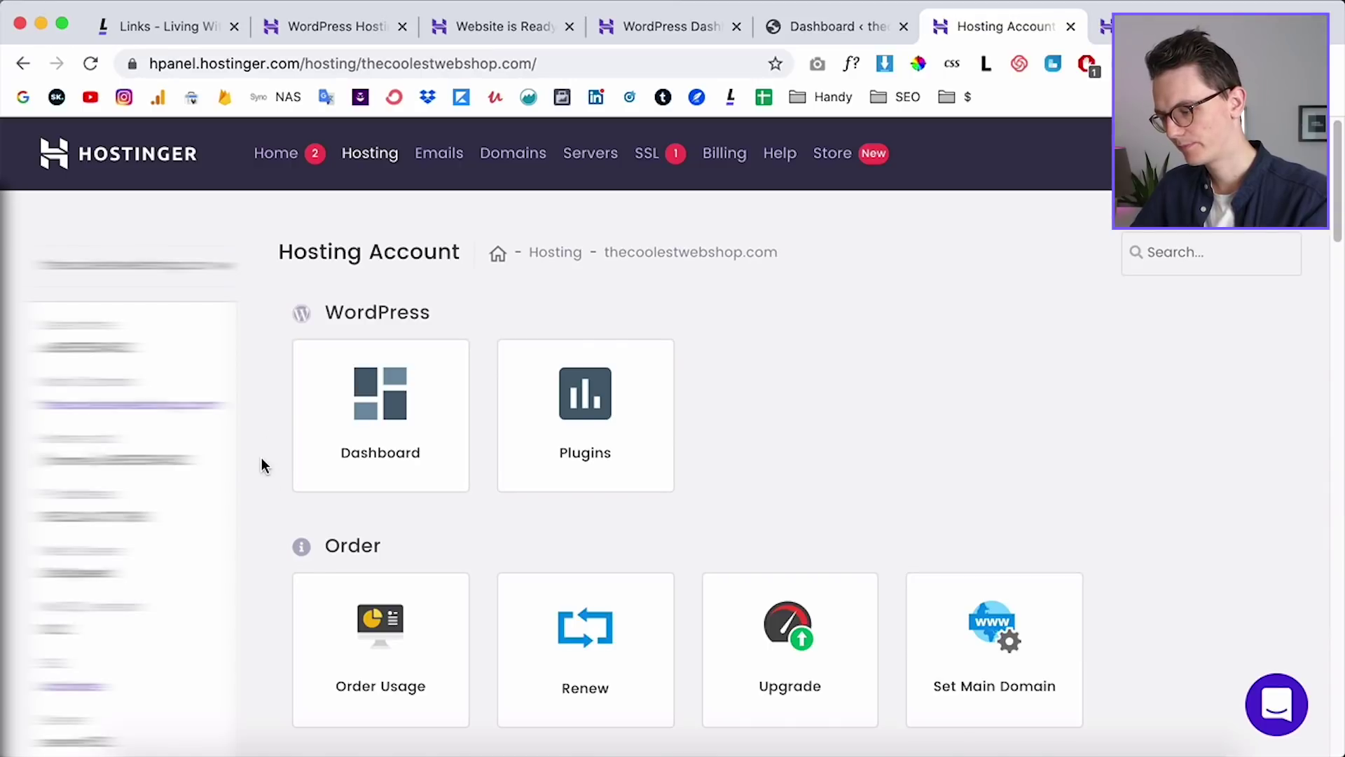
{"action": "left_click", "coordinate": [832, 160]}
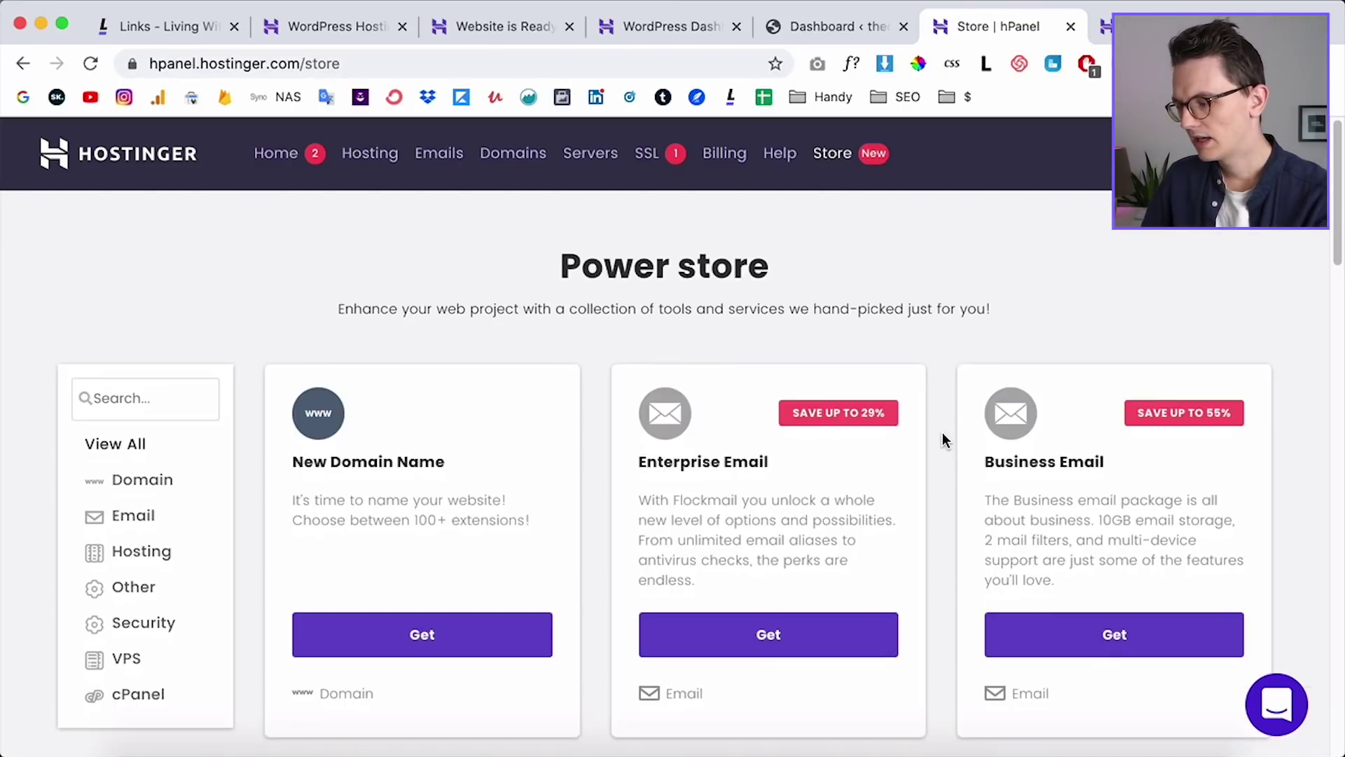
{"action": "scroll", "coordinate": [943, 440], "scroll_direction": "down", "scroll_amount": 10}
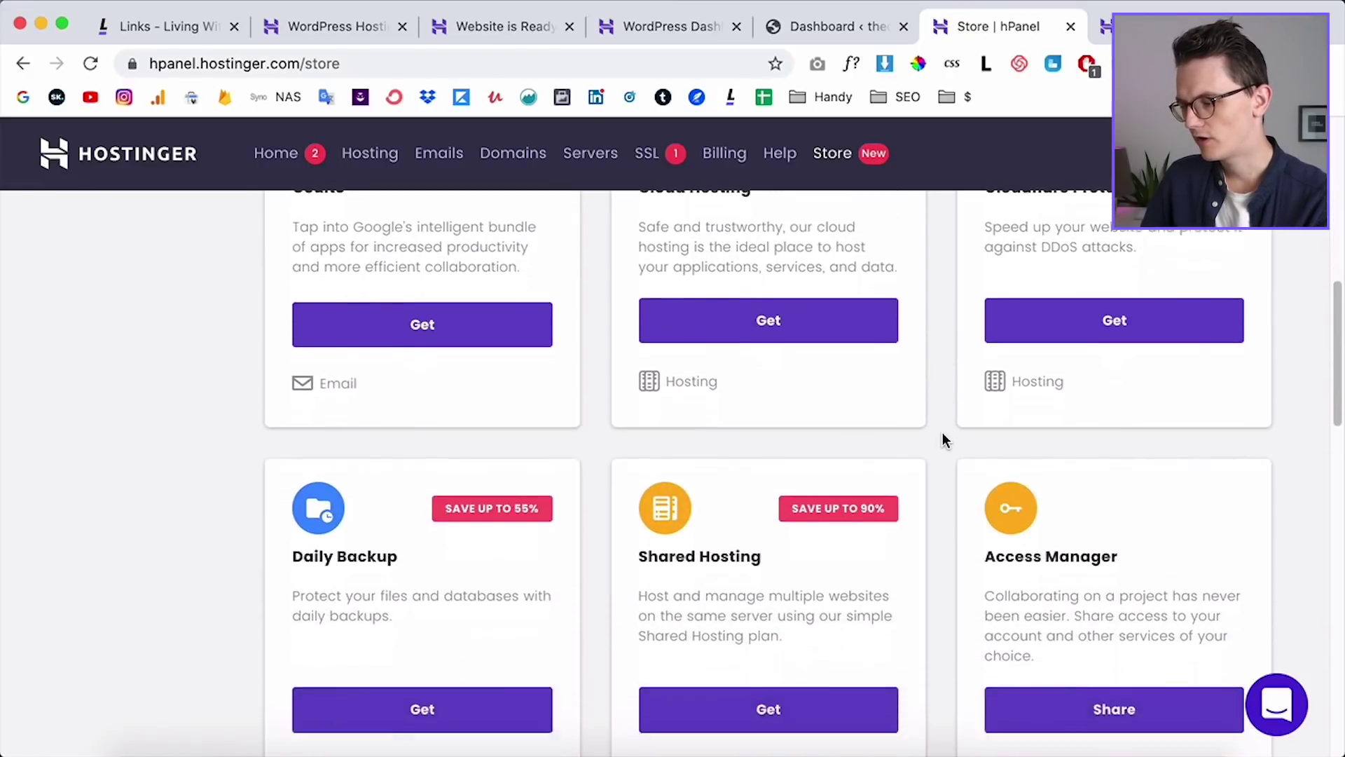
{"action": "scroll", "coordinate": [942, 439], "scroll_direction": "down", "scroll_amount": 9}
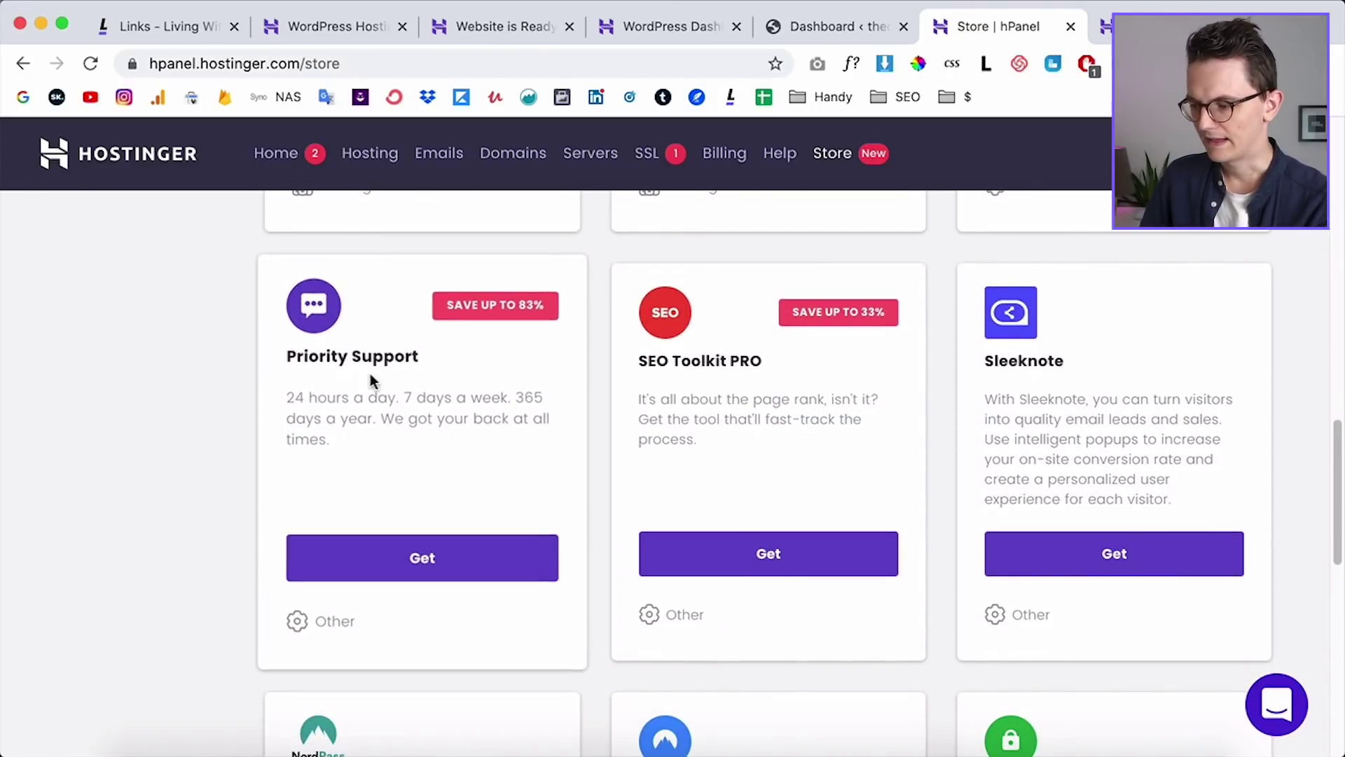
{"action": "left_click", "coordinate": [326, 396]}
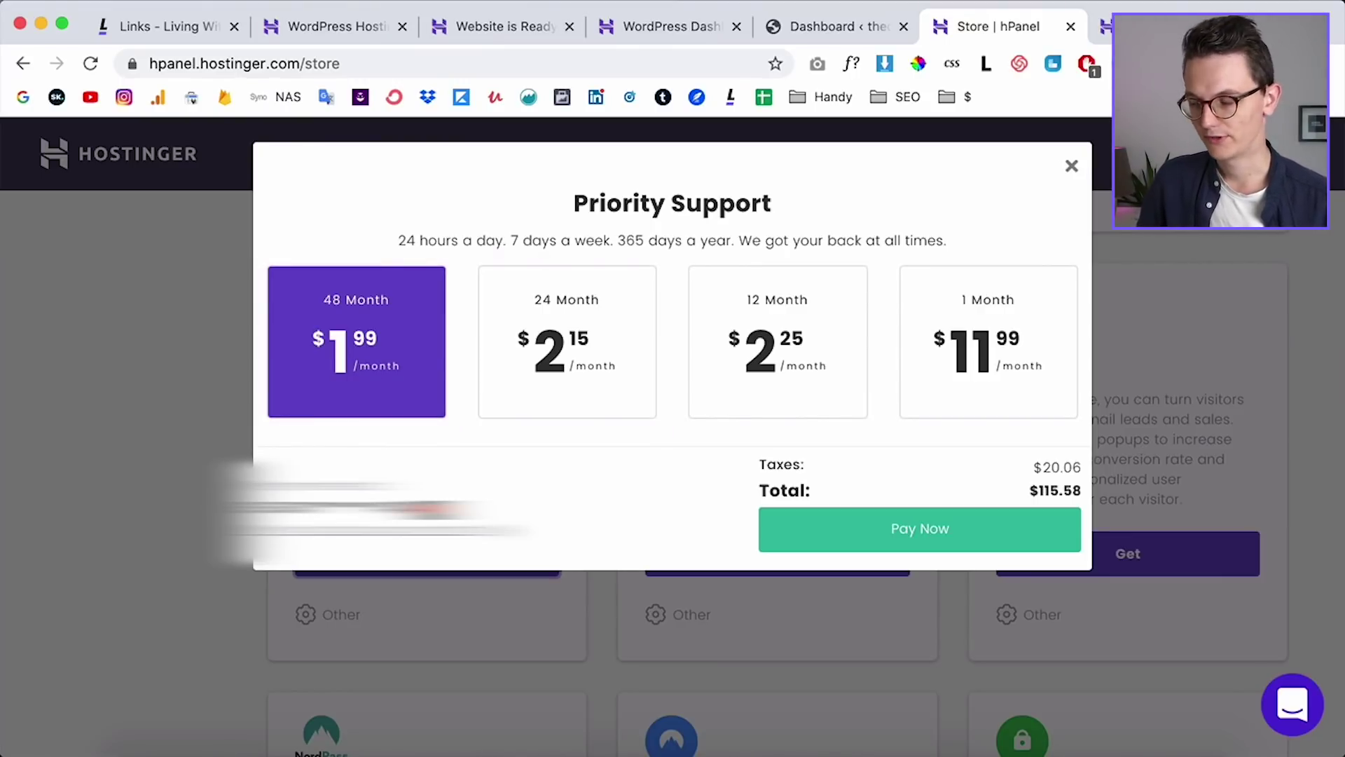
{"action": "key", "text": "Escape"}
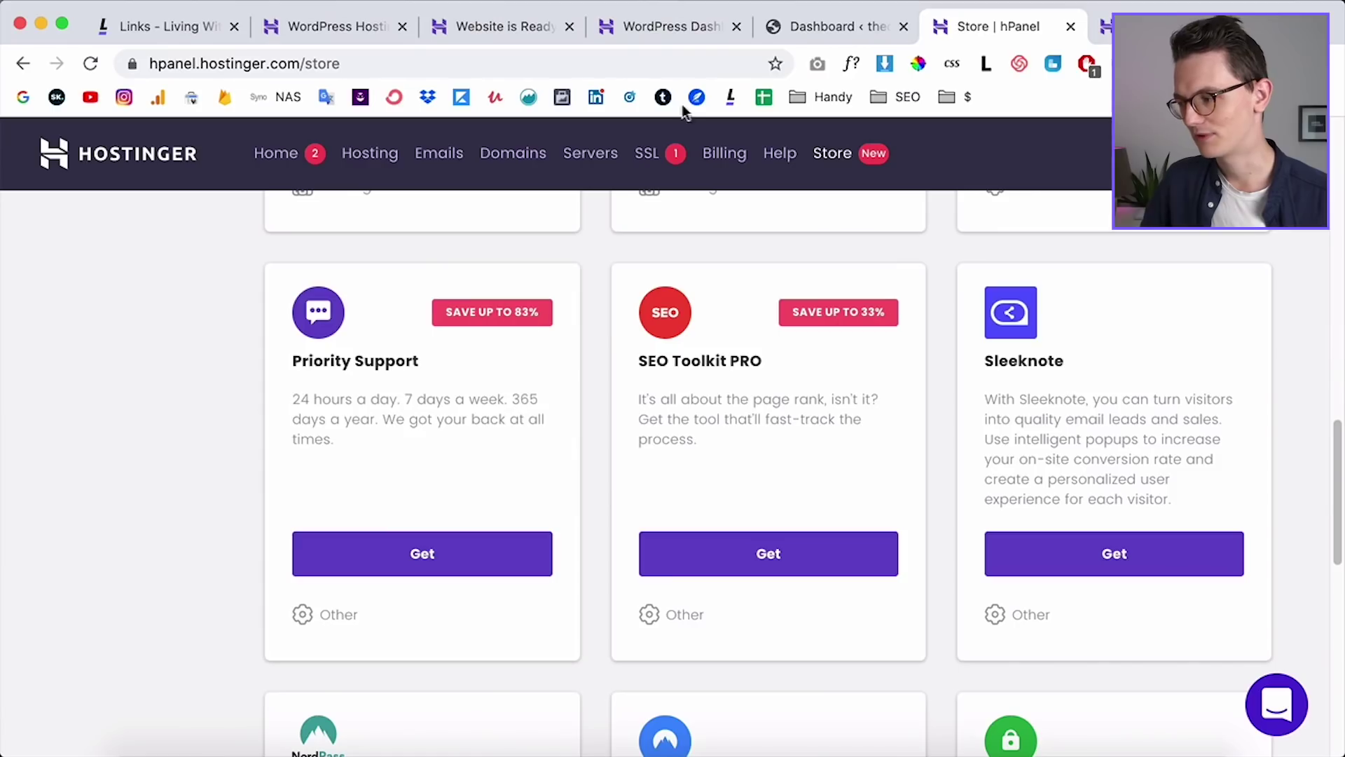
Step: On the WordPress dashboard tab, highlight the 'wp-admin' part of the site's address twice
{"action": "left_click", "coordinate": [826, 29]}
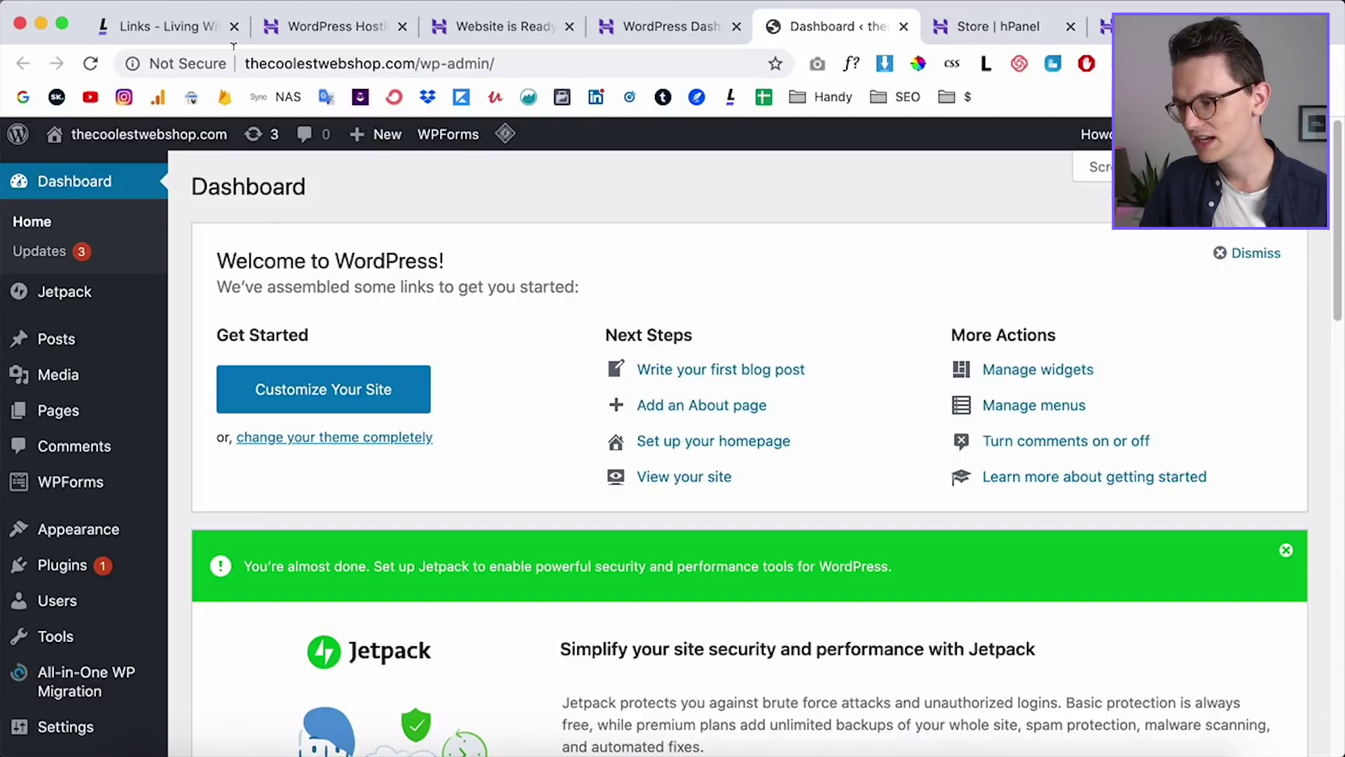
{"action": "left_click", "coordinate": [271, 63]}
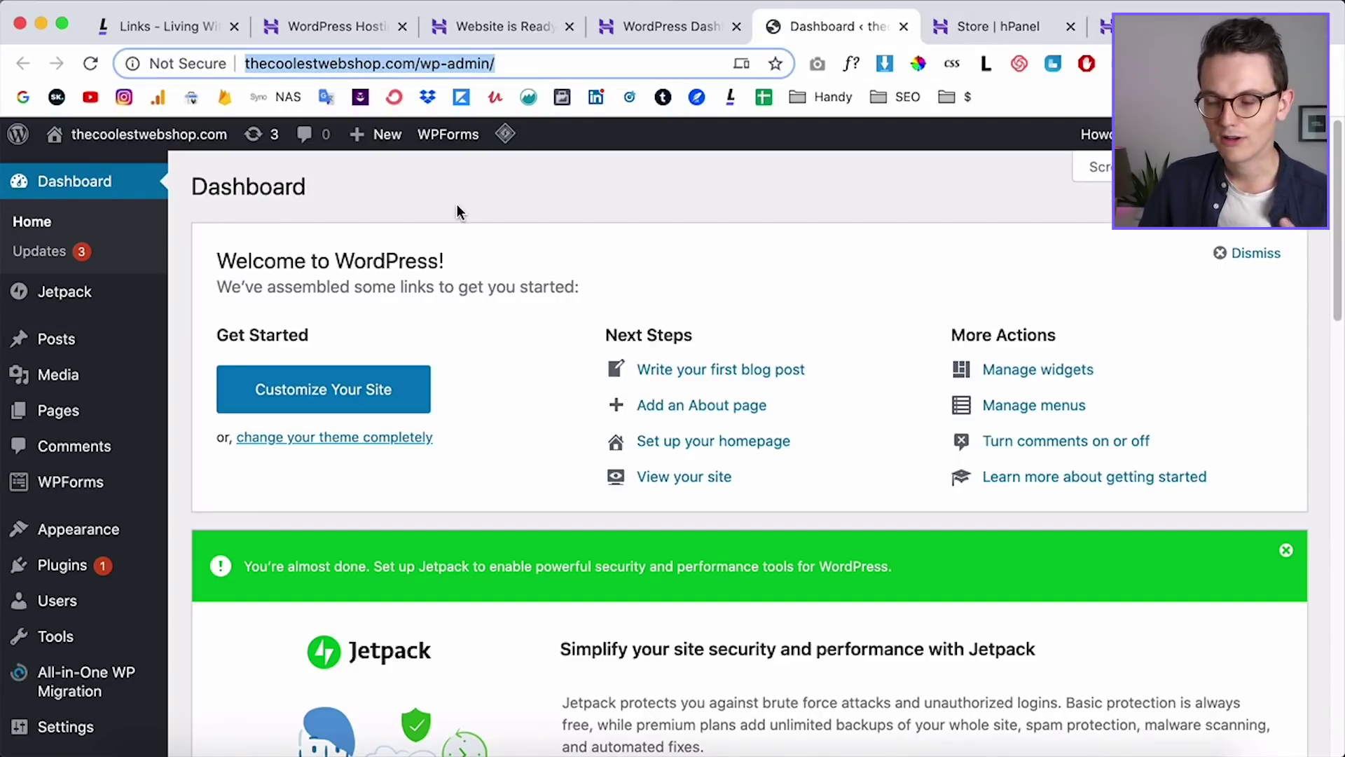
{"action": "left_click", "coordinate": [419, 65]}
{"action": "key", "text": "alt+shift+Right"}
{"action": "key", "text": "alt+shift+Right"}
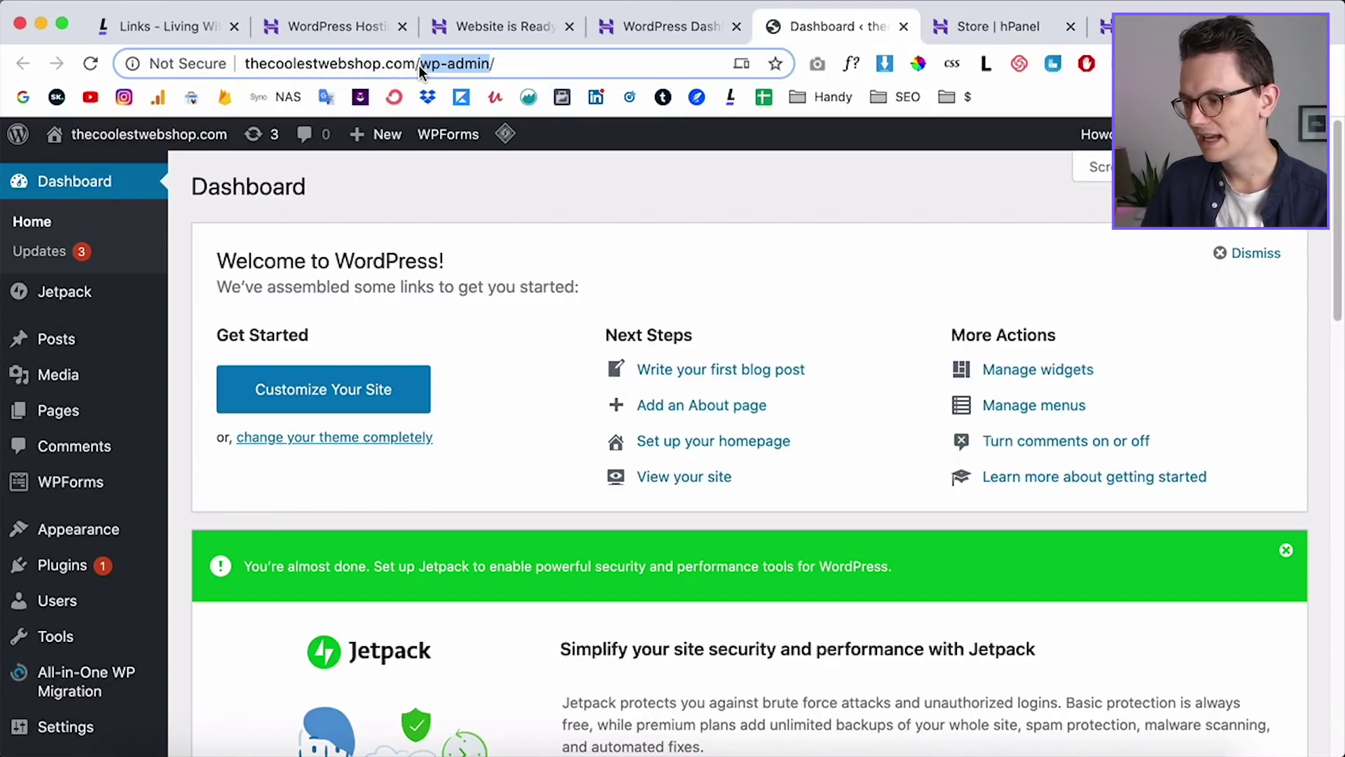
{"action": "key", "text": "Right"}
{"action": "key", "text": "alt+Left"}
{"action": "key", "text": "alt+shift+Right"}
{"action": "key", "text": "alt+shift+Right"}
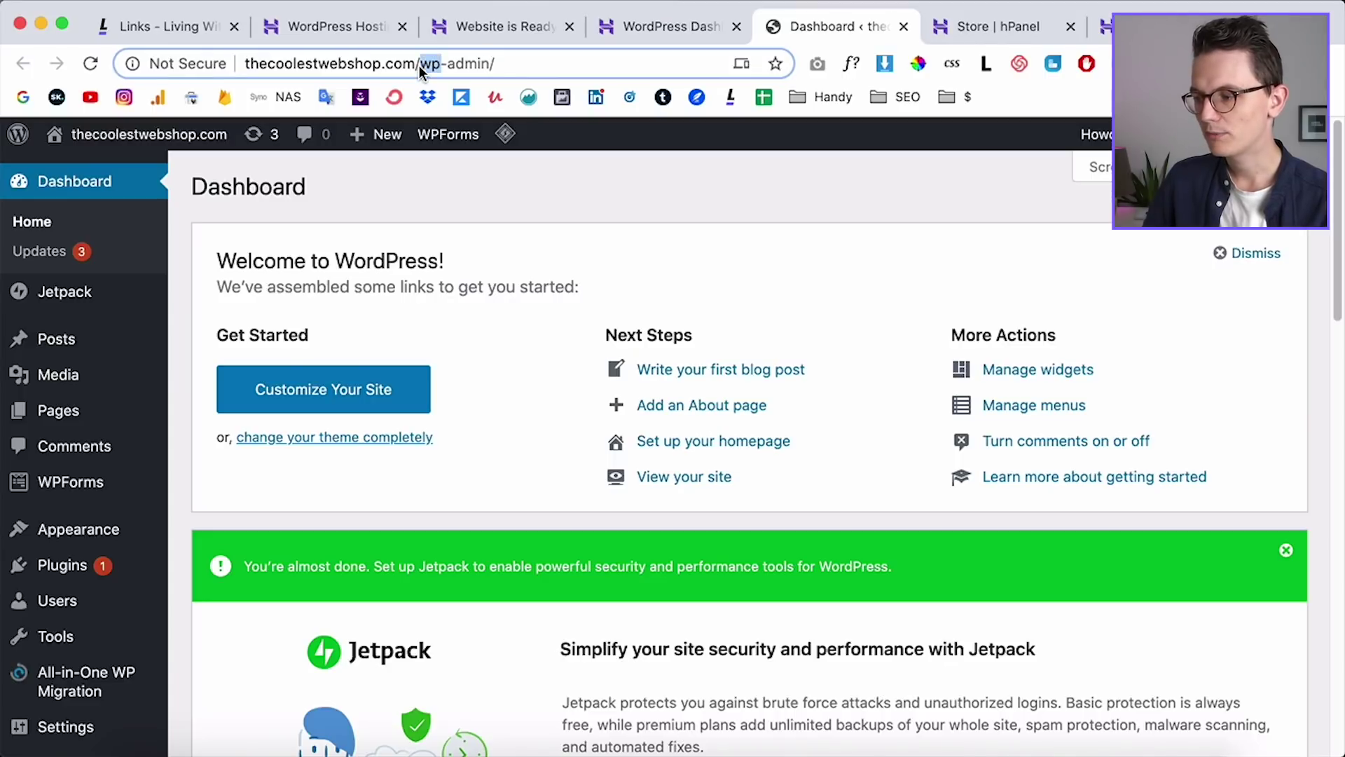
{"action": "key", "text": "Right"}
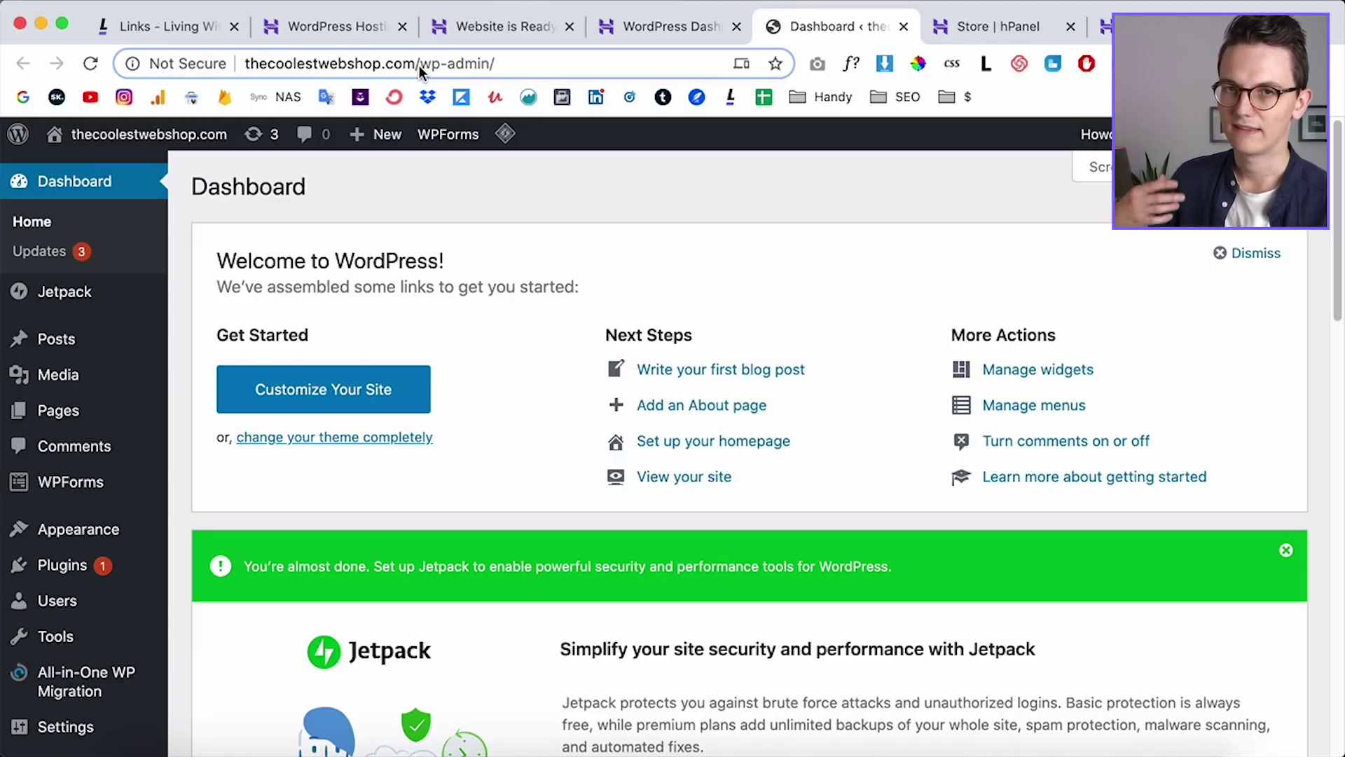